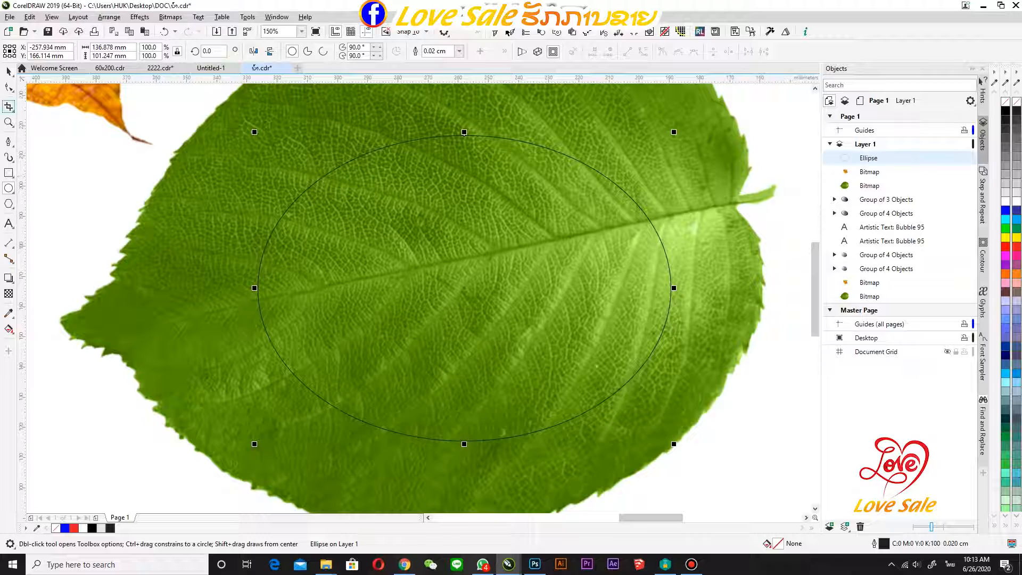
Fill the ellipse drawn on the green leaf with white
{"action": "left_click", "coordinate": [8, 71]}
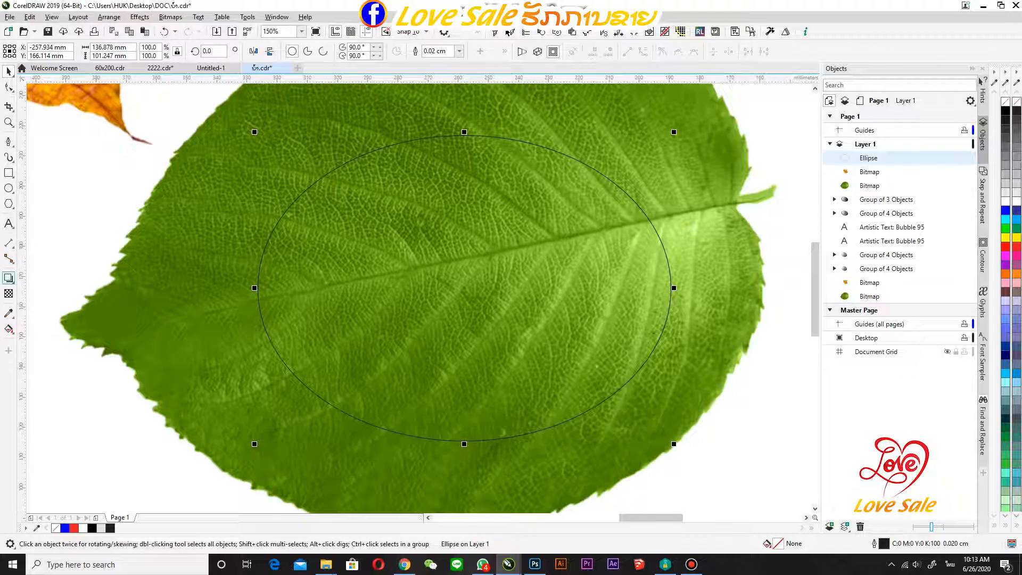
{"action": "left_click", "coordinate": [1006, 201]}
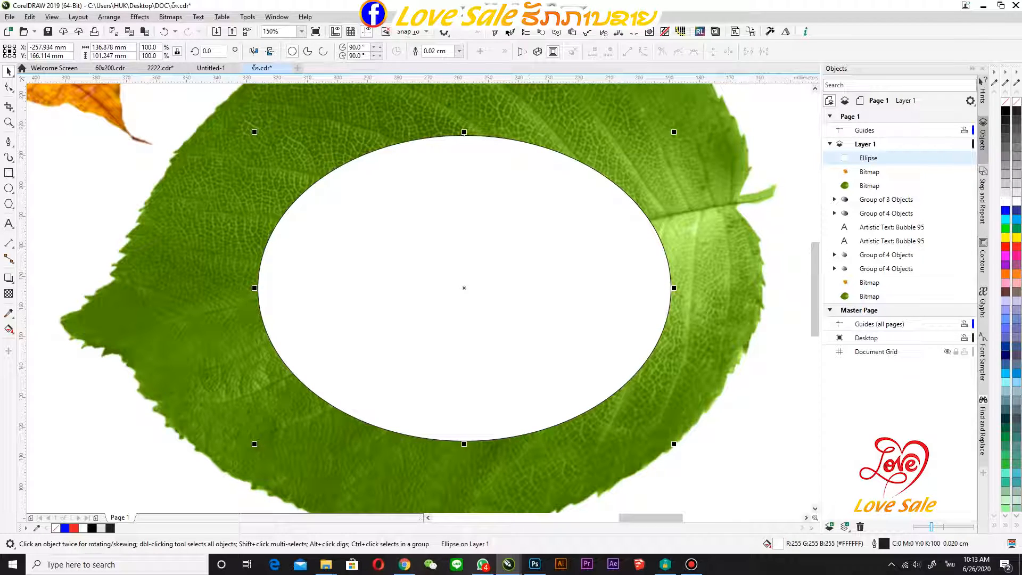
Place a copy of the "Ctrl+C" text label from the page just left of the green leaf
{"action": "scroll", "coordinate": [446, 286], "scroll_direction": "down", "scroll_amount": 4}
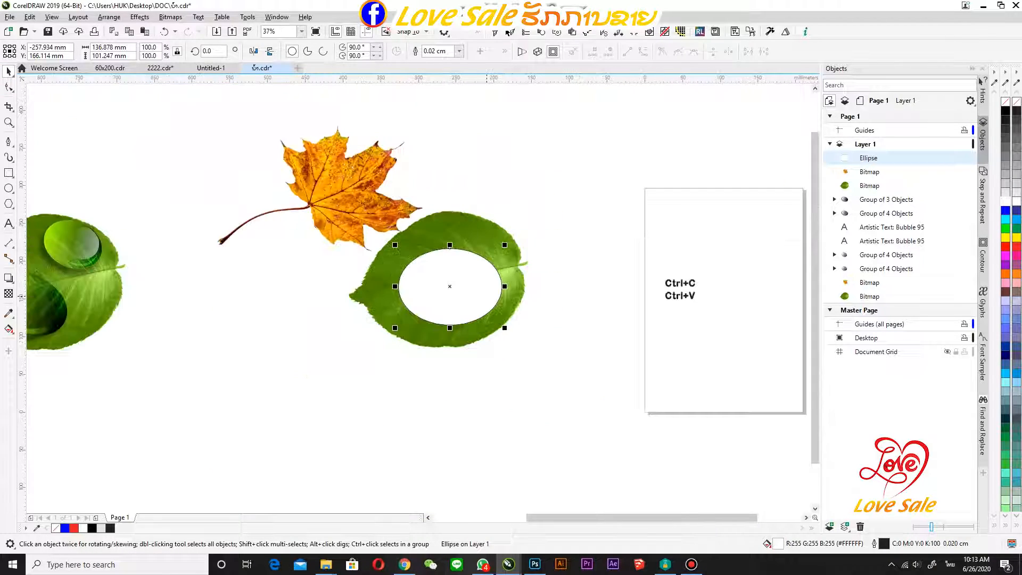
{"action": "left_click_drag", "start_coordinate": [680, 283], "coordinate": [328, 278]}
{"action": "scroll", "coordinate": [328, 277], "scroll_direction": "up", "scroll_amount": 4}
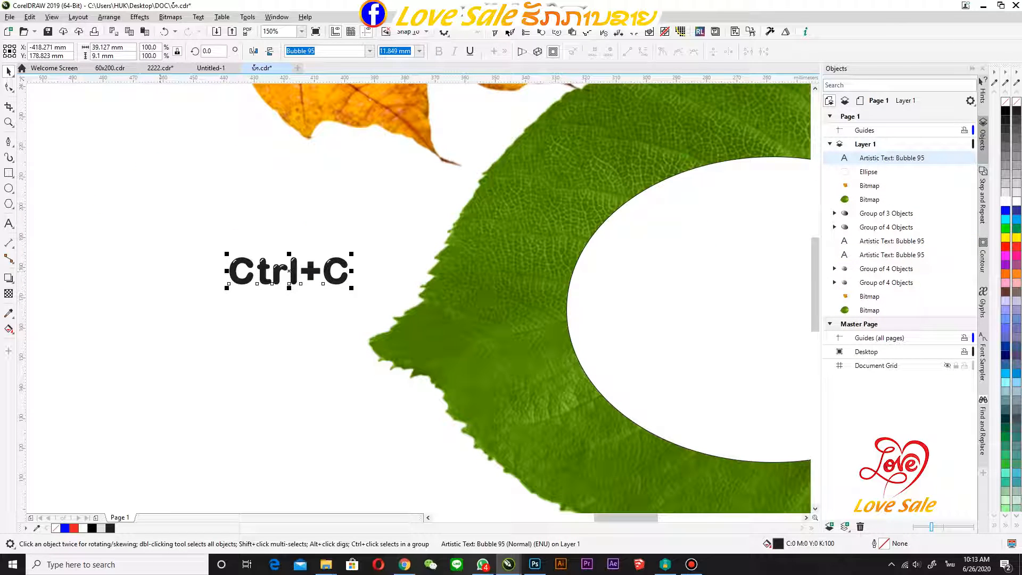
{"action": "scroll", "coordinate": [160, 300], "scroll_direction": "down", "scroll_amount": 1}
{"action": "scroll", "coordinate": [475, 312], "scroll_direction": "up", "scroll_amount": 1}
Copy the white ellipse and give it a lower-left drop shadow offset about -5.8 mm and -6.8 mm, with opacity 63 and feathering 15
{"action": "left_click", "coordinate": [481, 307]}
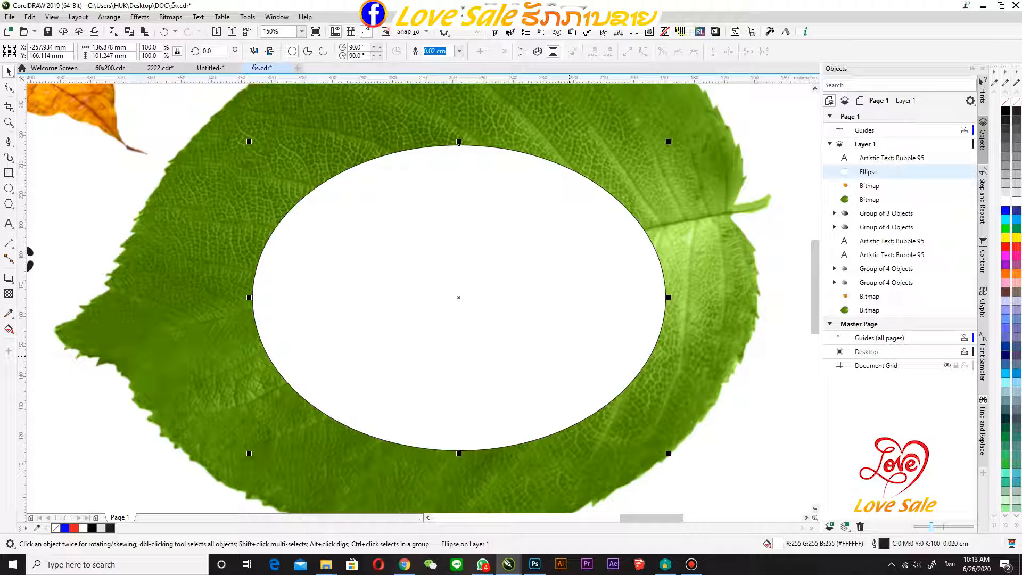
{"action": "scroll", "coordinate": [569, 356], "scroll_direction": "down", "scroll_amount": 2}
{"action": "scroll", "coordinate": [573, 370], "scroll_direction": "up", "scroll_amount": 1}
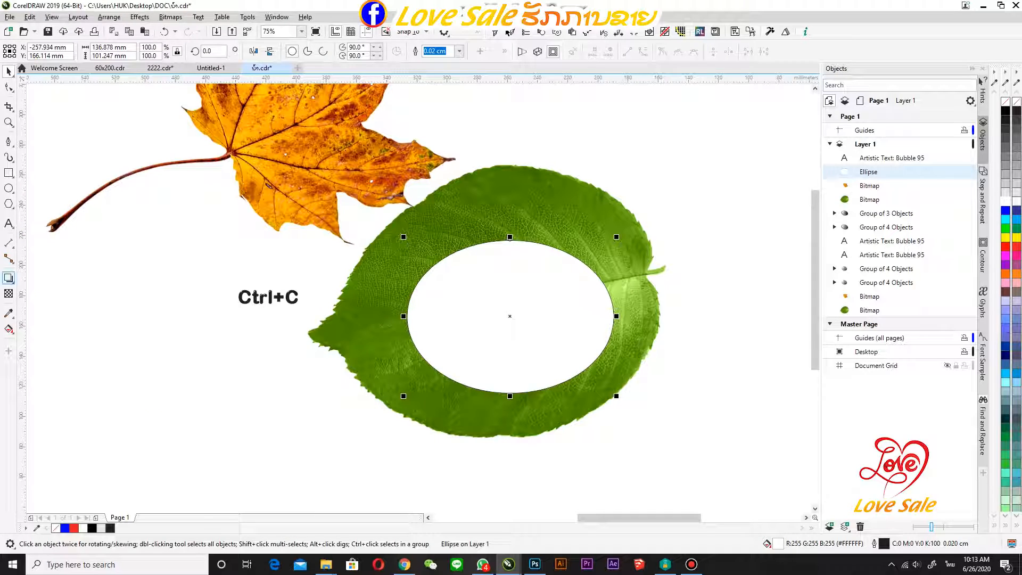
{"action": "left_click", "coordinate": [9, 277]}
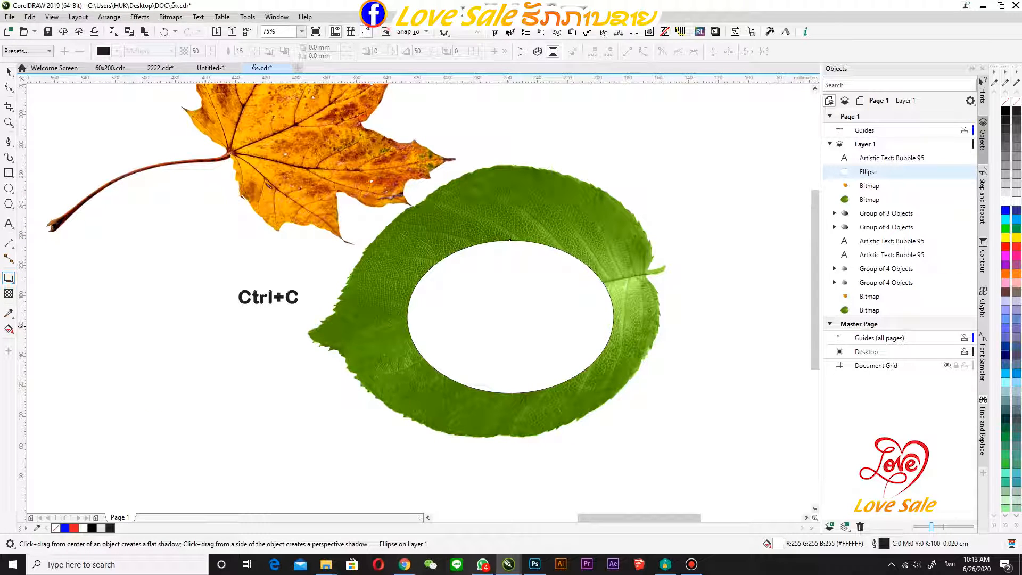
{"action": "left_click_drag", "start_coordinate": [510, 316], "coordinate": [417, 390]}
{"action": "scroll", "coordinate": [440, 405], "scroll_direction": "up", "scroll_amount": 1}
{"action": "left_click_drag", "start_coordinate": [487, 309], "coordinate": [475, 324]}
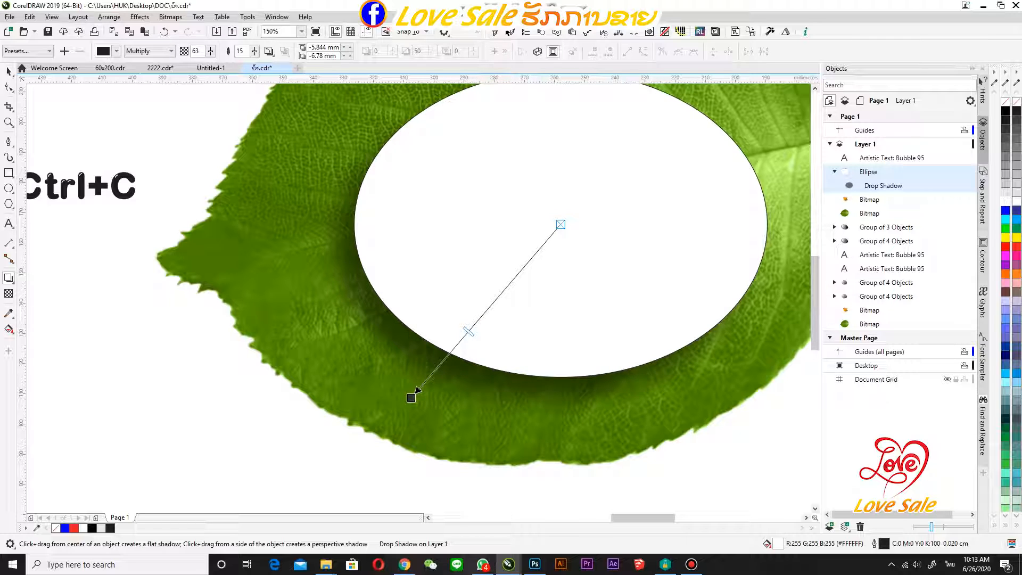
Break the drop shadow apart from the white ellipse and combine the ellipse and shadow into one curve
{"action": "key", "text": "space"}
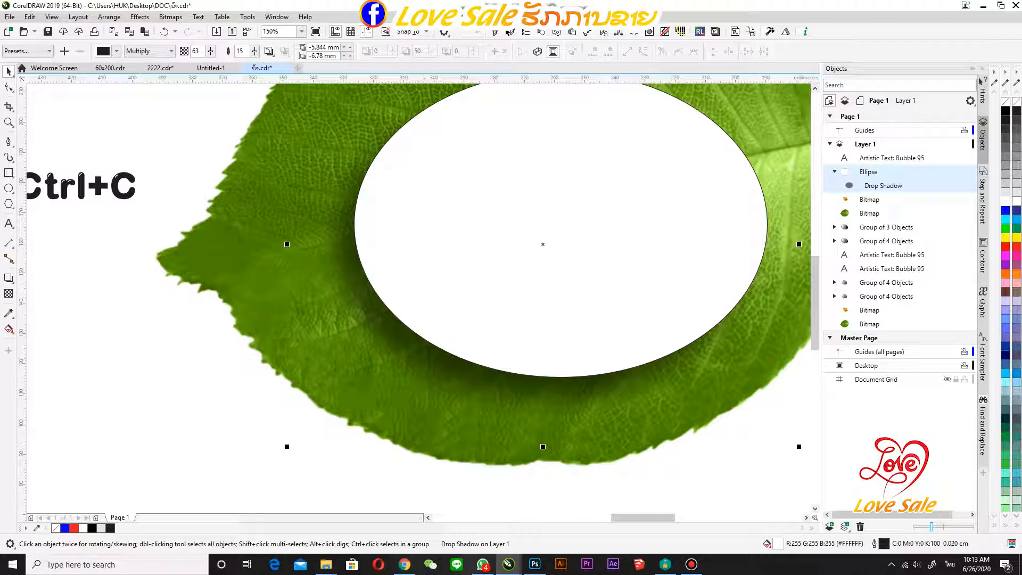
{"action": "right_click", "coordinate": [425, 361]}
{"action": "left_click", "coordinate": [478, 377]}
{"action": "key", "text": "F3"}
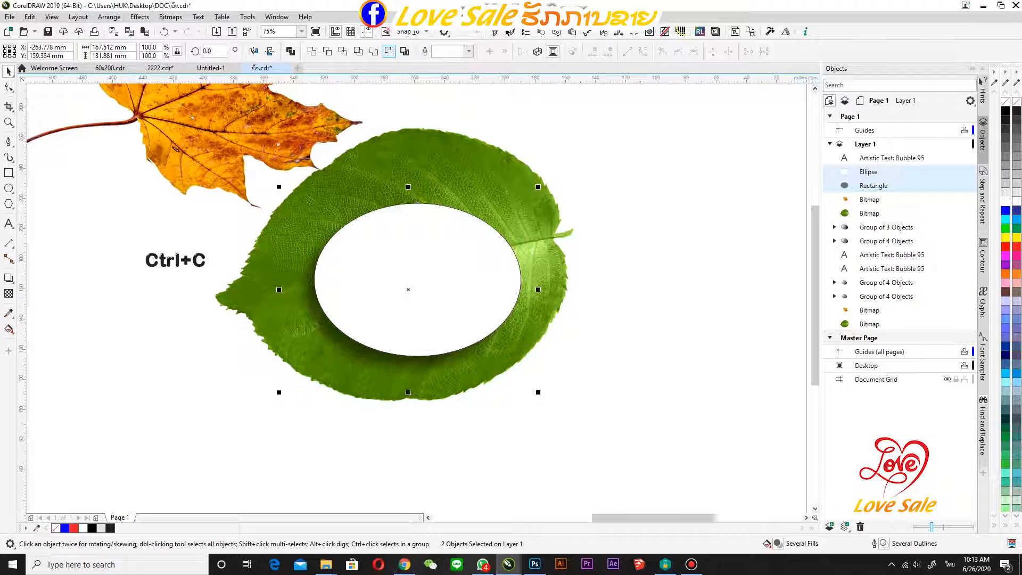
{"action": "key", "text": "ctrl+l"}
{"action": "scroll", "coordinate": [372, 348], "scroll_direction": "up", "scroll_amount": 1}
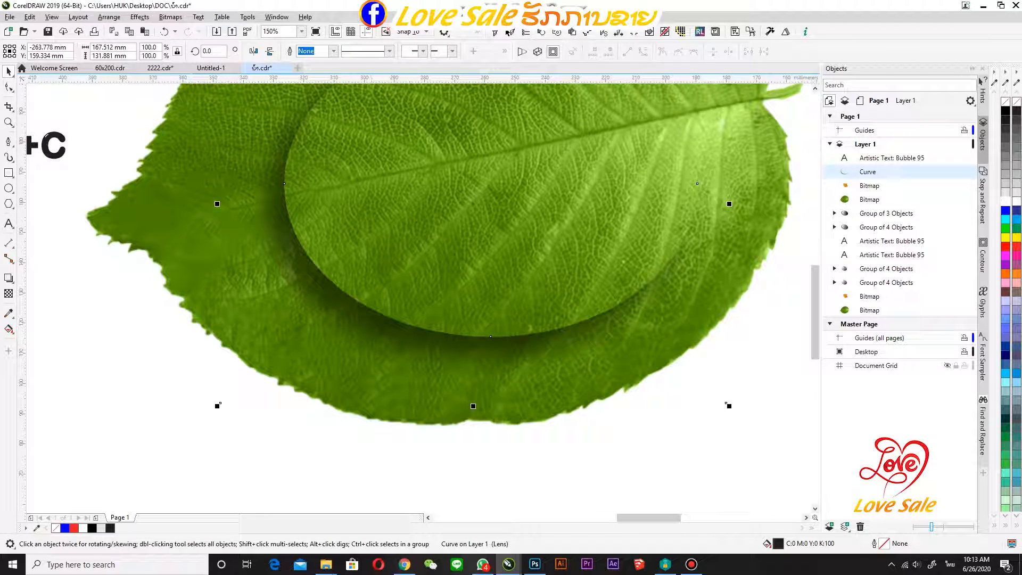
Place a copy of the "Ctrl+V" text label from the page below the "Ctrl+C" label beside the leaf
{"action": "scroll", "coordinate": [428, 354], "scroll_direction": "down", "scroll_amount": 2}
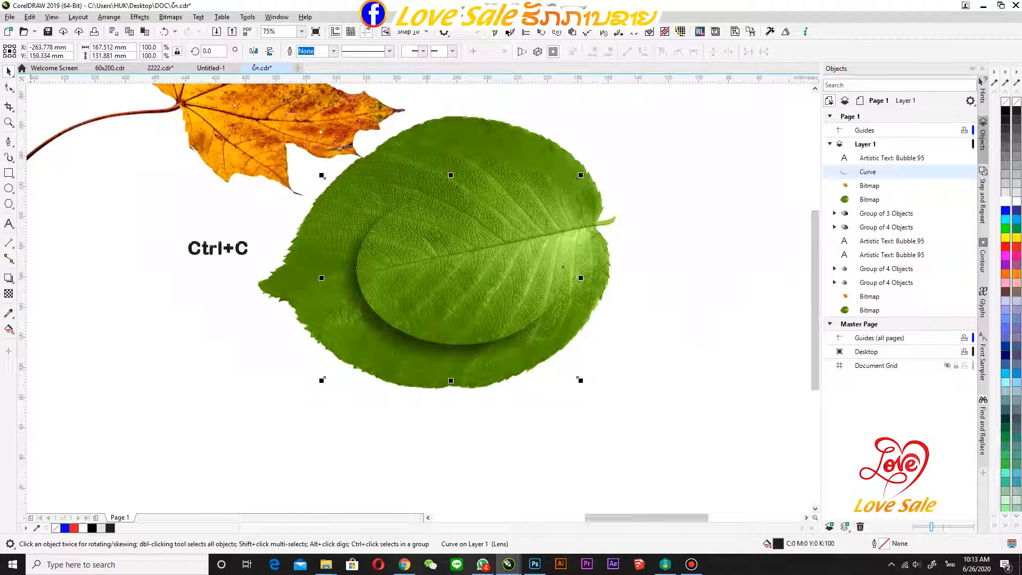
{"action": "scroll", "coordinate": [608, 307], "scroll_direction": "down", "scroll_amount": 2}
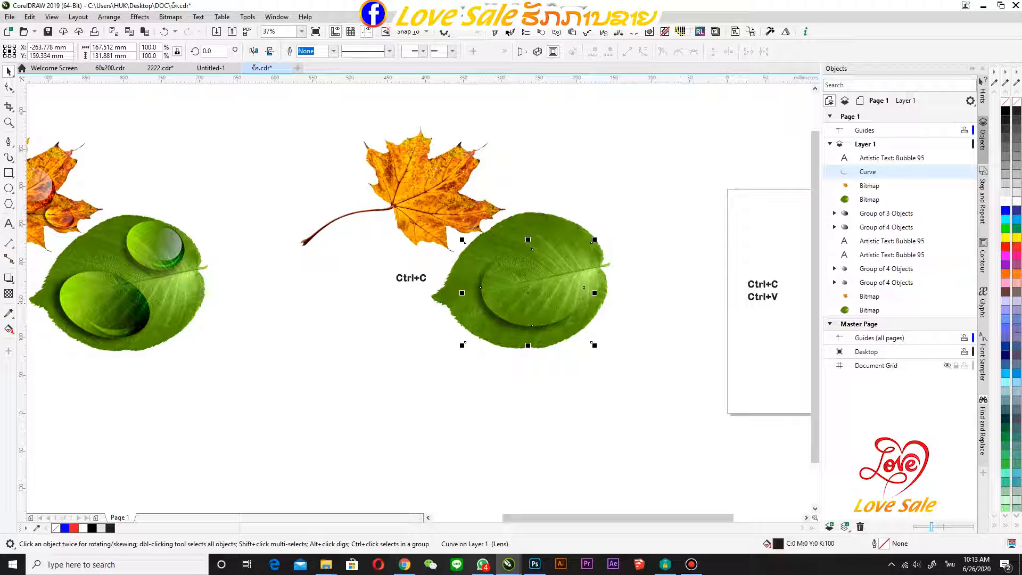
{"action": "left_click_drag", "start_coordinate": [764, 297], "coordinate": [395, 300]}
{"action": "right_click", "coordinate": [396, 300]}
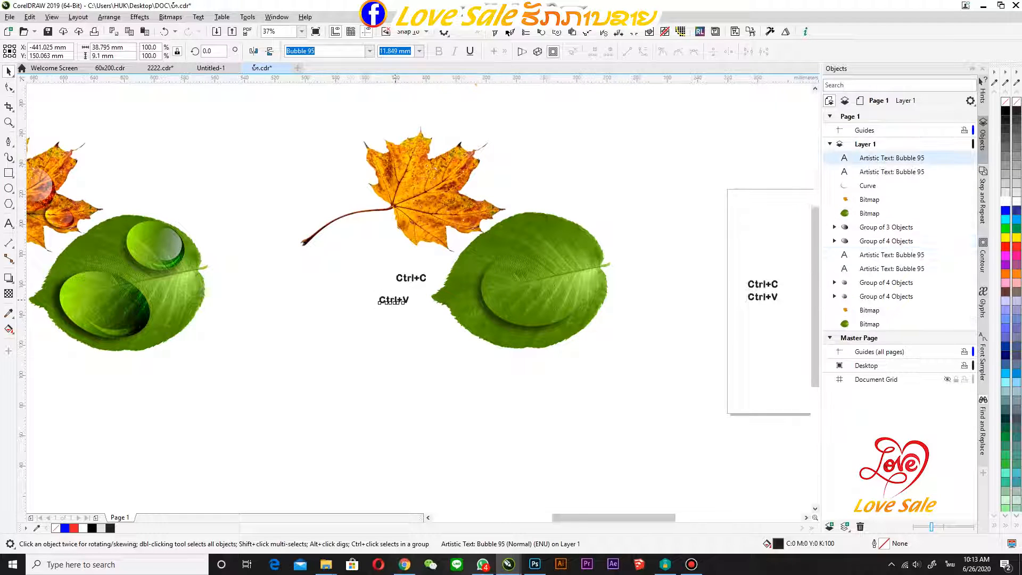
{"action": "scroll", "coordinate": [394, 300], "scroll_direction": "up", "scroll_amount": 4}
{"action": "scroll", "coordinate": [392, 300], "scroll_direction": "down", "scroll_amount": 2}
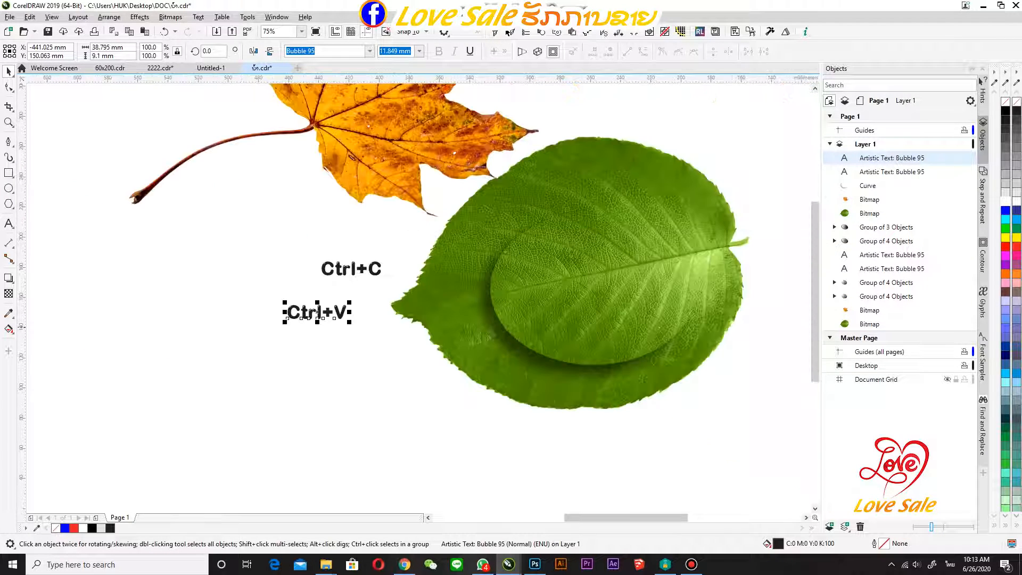
{"action": "scroll", "coordinate": [683, 337], "scroll_direction": "up", "scroll_amount": 2}
Paste the copied ellipse in place and give it a linear fountain fill from white at its left edge to black at its right edge
{"action": "left_click", "coordinate": [97, 491]}
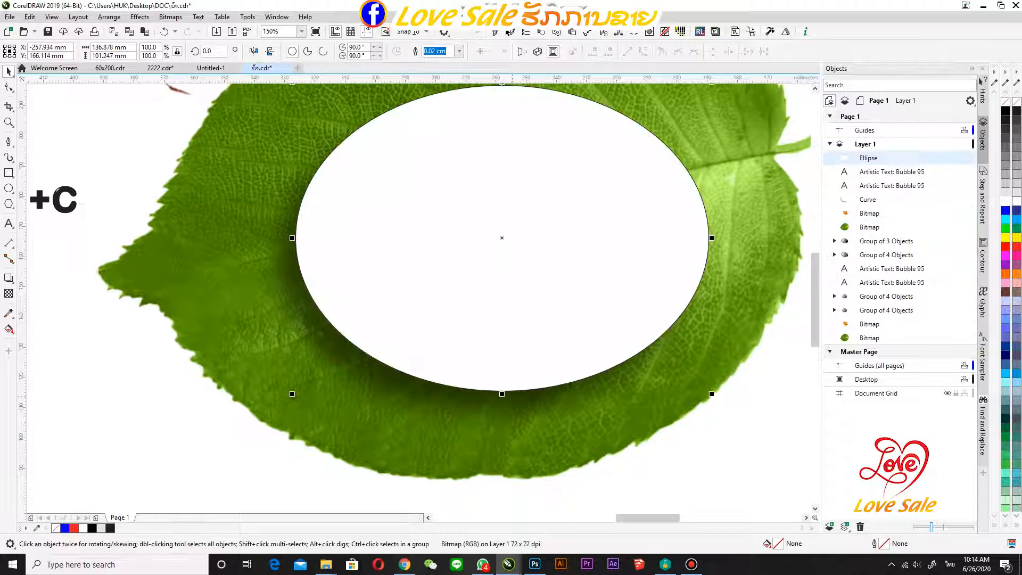
{"action": "key", "text": "ctrl+v"}
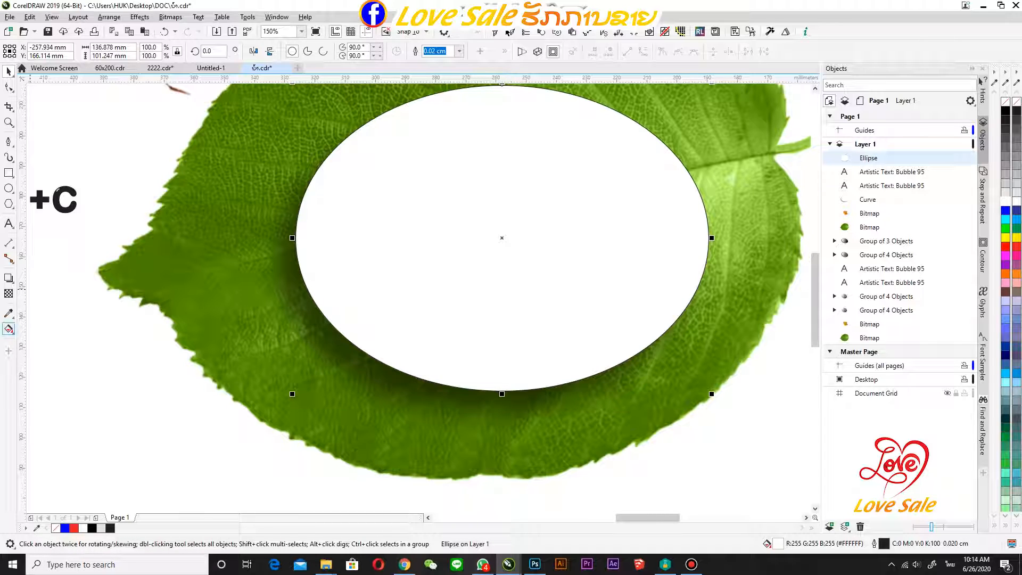
{"action": "left_click", "coordinate": [8, 328]}
{"action": "left_click_drag", "start_coordinate": [300, 261], "coordinate": [737, 203]}
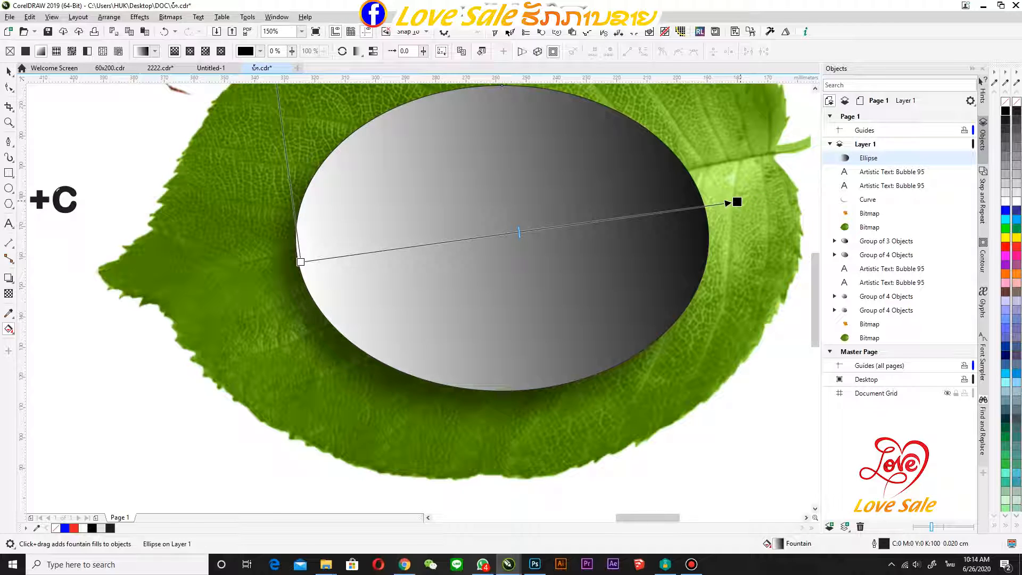
{"action": "left_click_drag", "start_coordinate": [737, 201], "coordinate": [704, 208]}
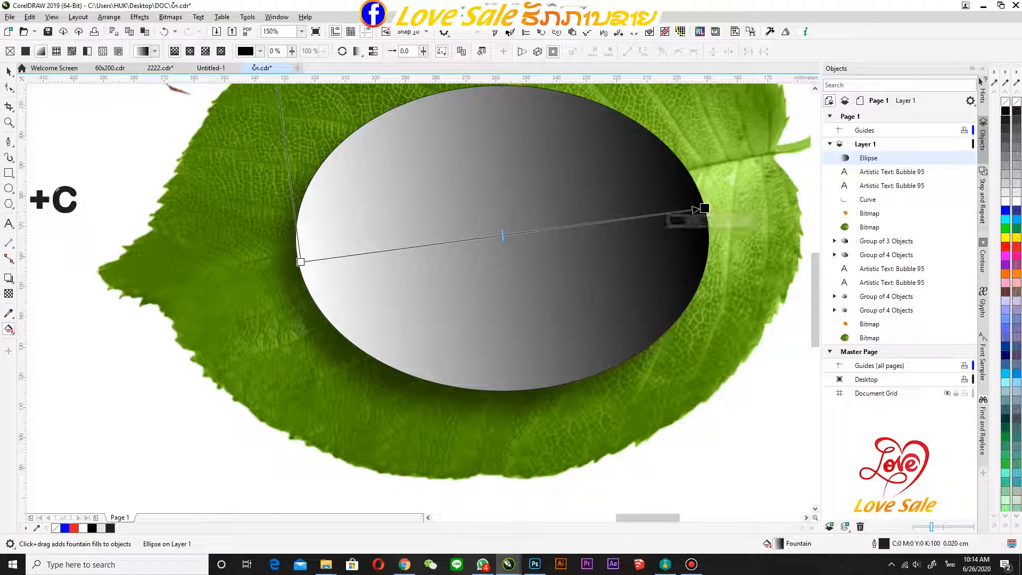
{"action": "key", "text": "space"}
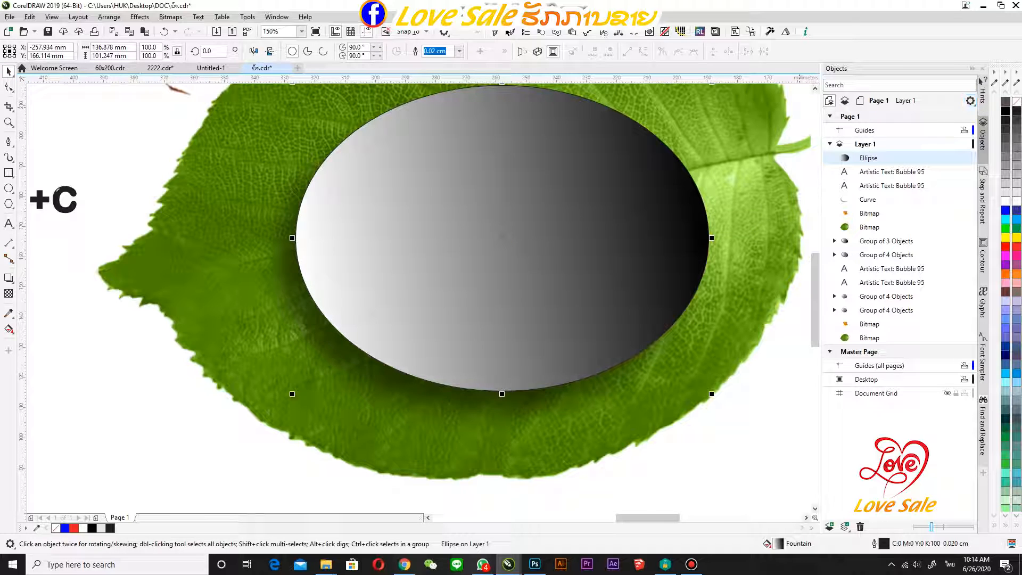
Remove the gradient ellipse's outline and set its transparency merge mode to Overlay
{"action": "right_click", "coordinate": [1005, 102]}
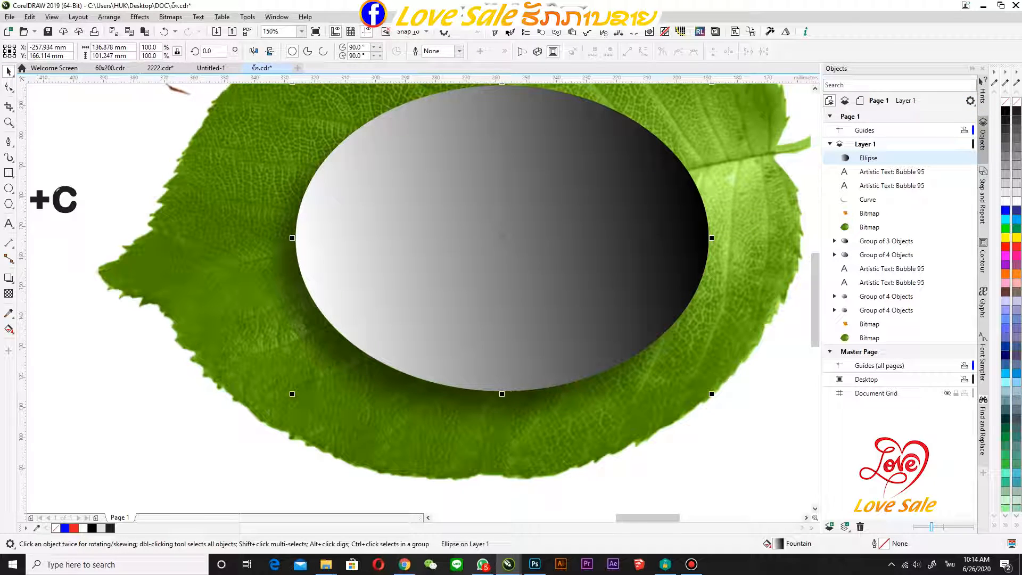
{"action": "left_click", "coordinate": [8, 294]}
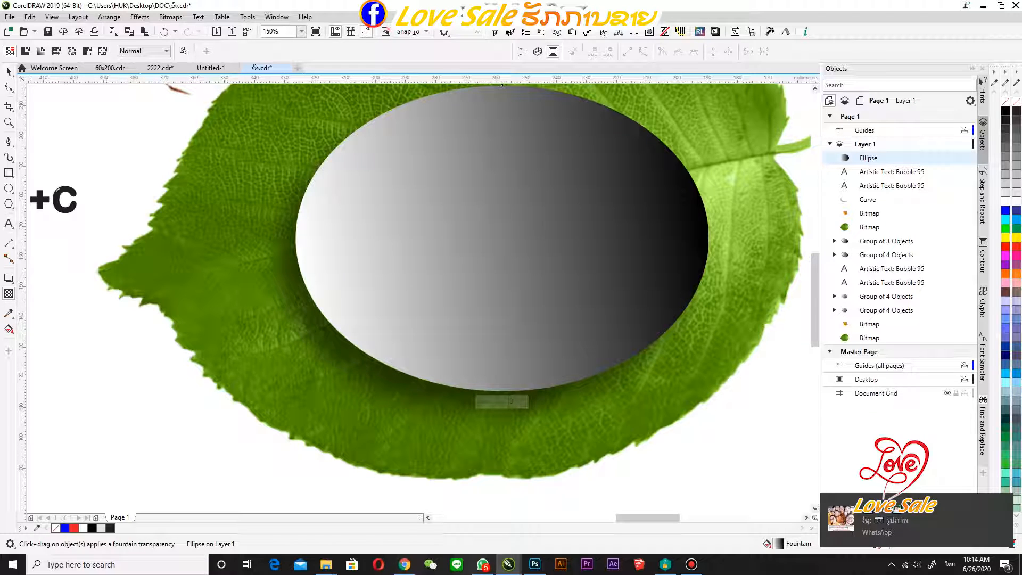
{"action": "left_click", "coordinate": [143, 51]}
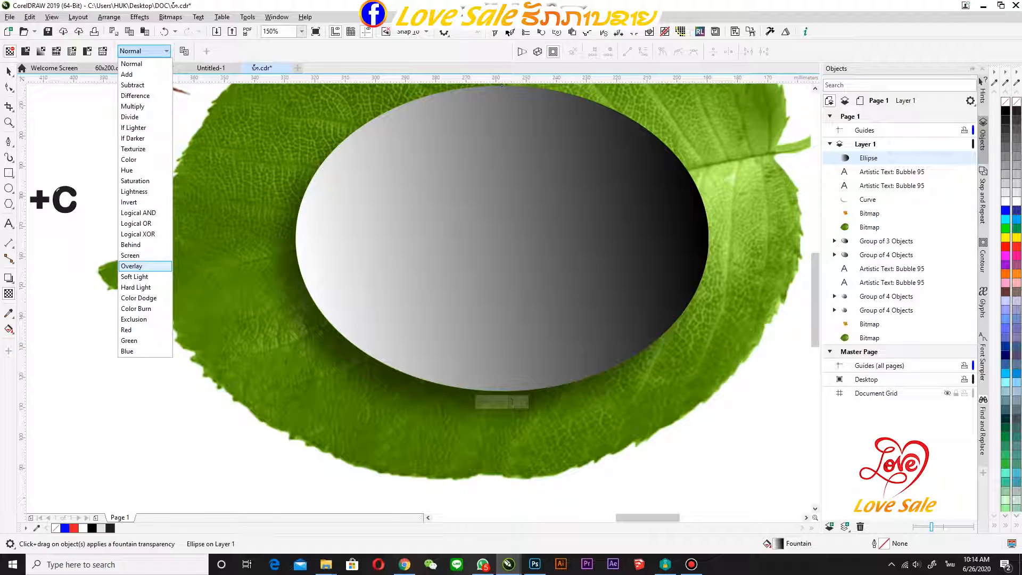
{"action": "left_click", "coordinate": [133, 266]}
{"action": "scroll", "coordinate": [419, 250], "scroll_direction": "up", "scroll_amount": 2}
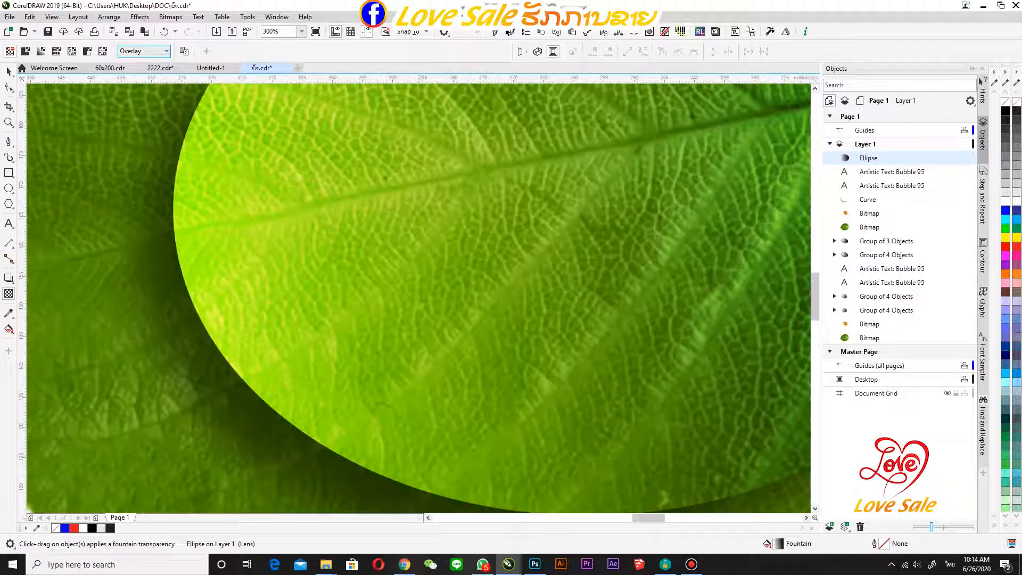
{"action": "scroll", "coordinate": [402, 337], "scroll_direction": "down", "scroll_amount": 1}
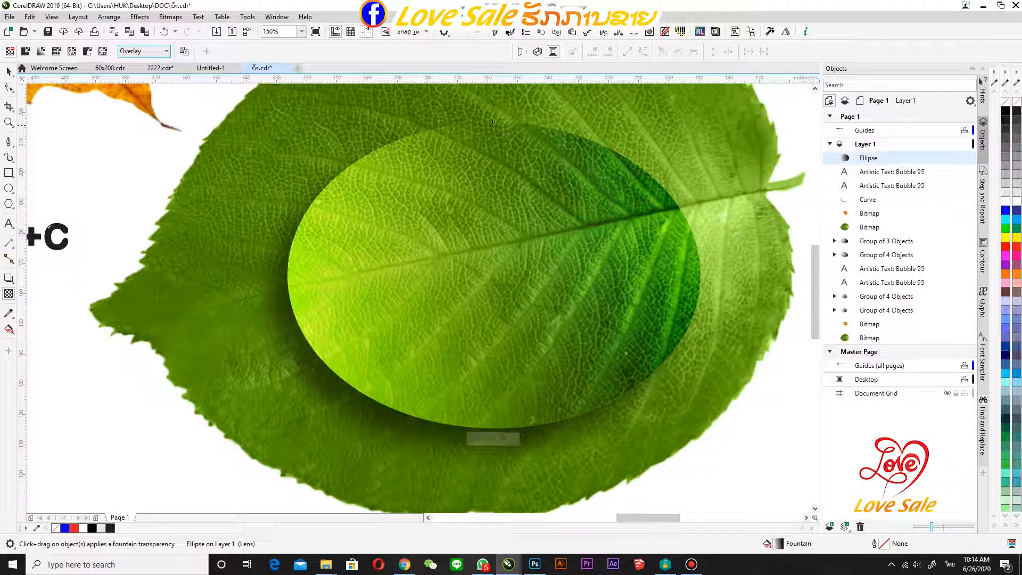
Draw a smaller ellipse in the drop's upper right area and reshape it to about 73 by 62 mm
{"action": "left_click", "coordinate": [8, 188]}
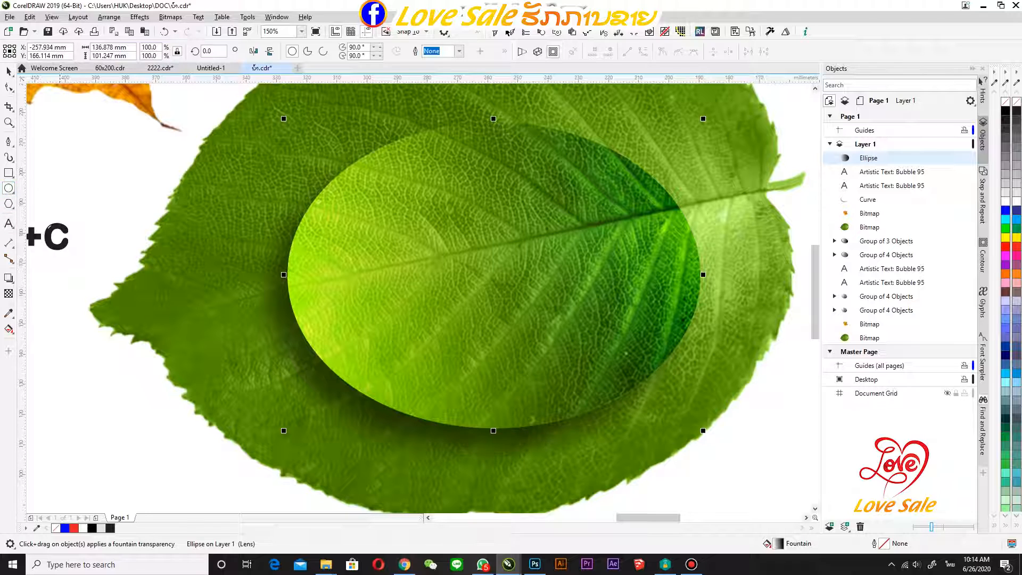
{"action": "left_click_drag", "start_coordinate": [466, 152], "coordinate": [659, 356]}
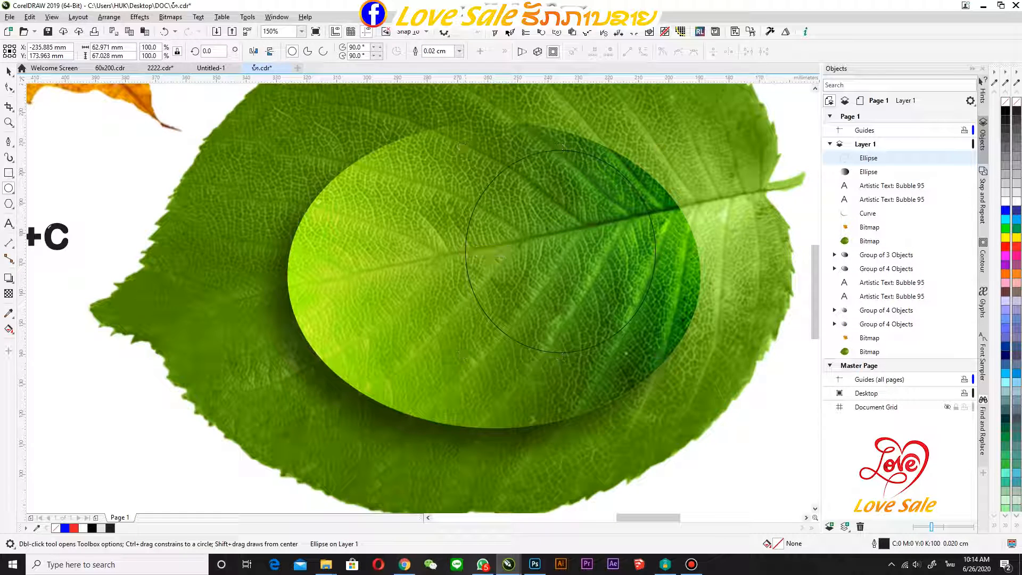
{"action": "left_click_drag", "start_coordinate": [462, 251], "coordinate": [445, 251]}
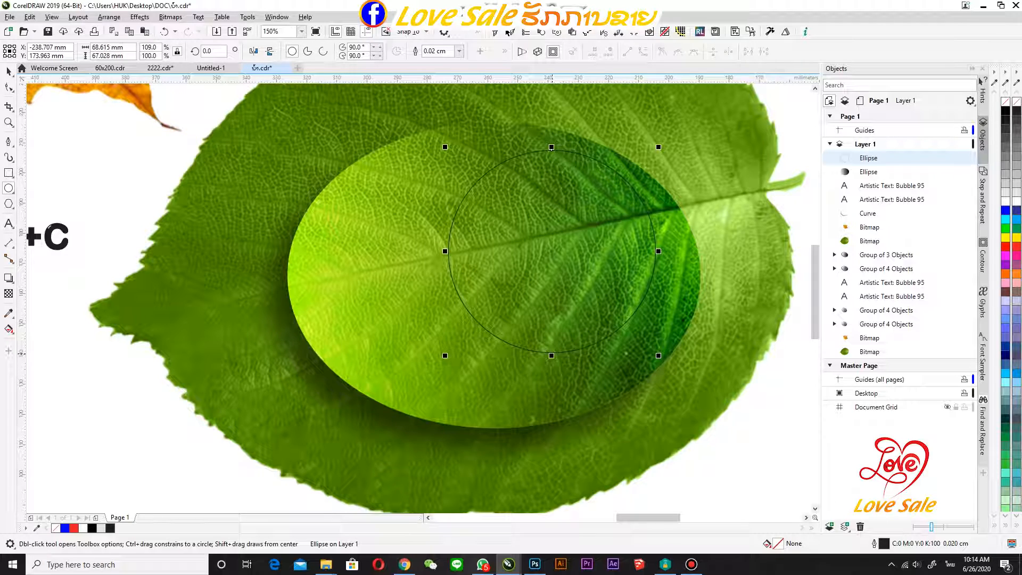
{"action": "left_click_drag", "start_coordinate": [551, 356], "coordinate": [552, 341]}
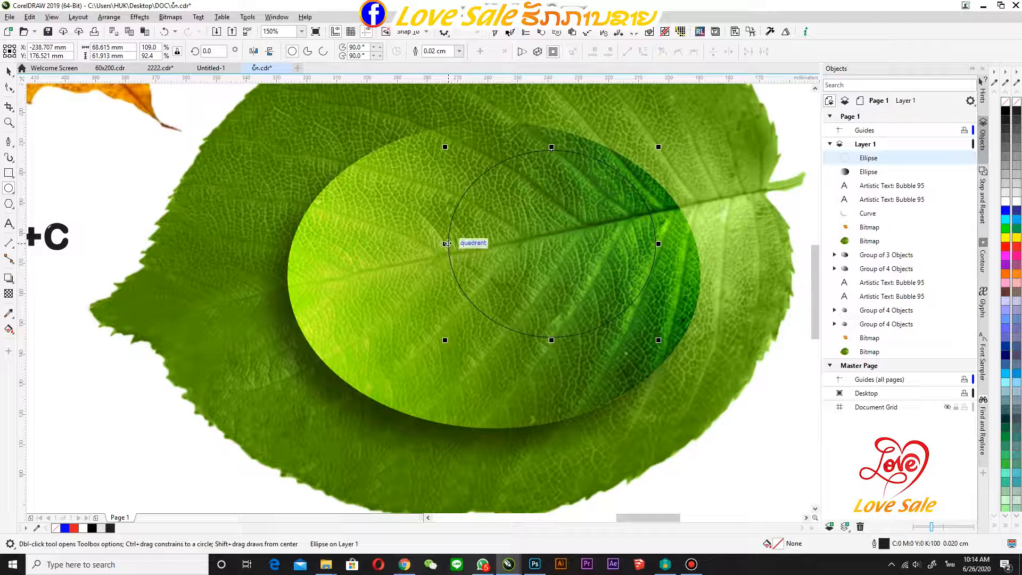
{"action": "left_click_drag", "start_coordinate": [447, 243], "coordinate": [433, 243]}
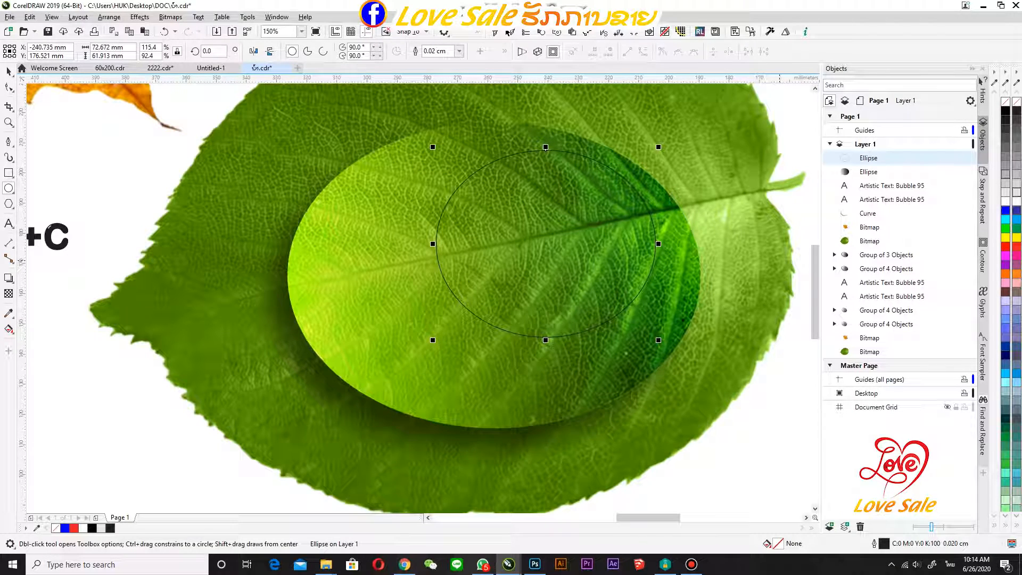
Fill the smaller ellipse with a white linear fountain fill running from 100% transparent near its left to opaque beyond its right edge
{"action": "left_click", "coordinate": [1006, 201]}
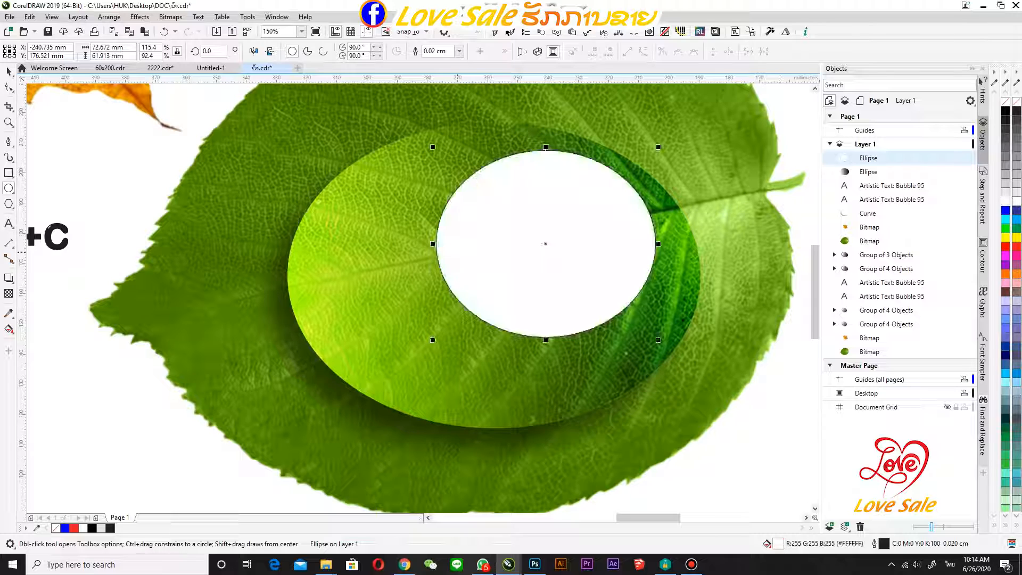
{"action": "left_click", "coordinate": [8, 329]}
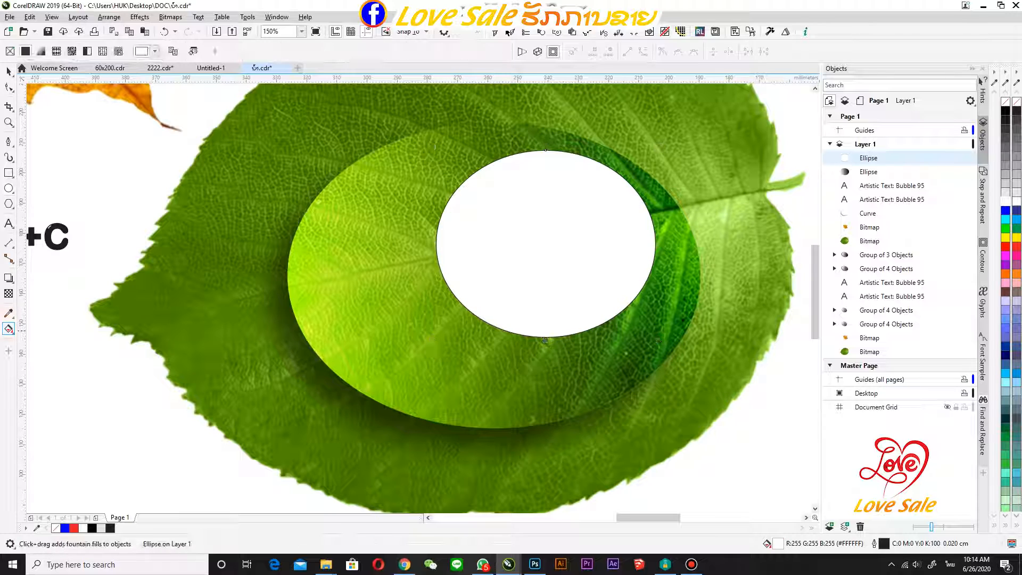
{"action": "left_click_drag", "start_coordinate": [454, 252], "coordinate": [781, 215]}
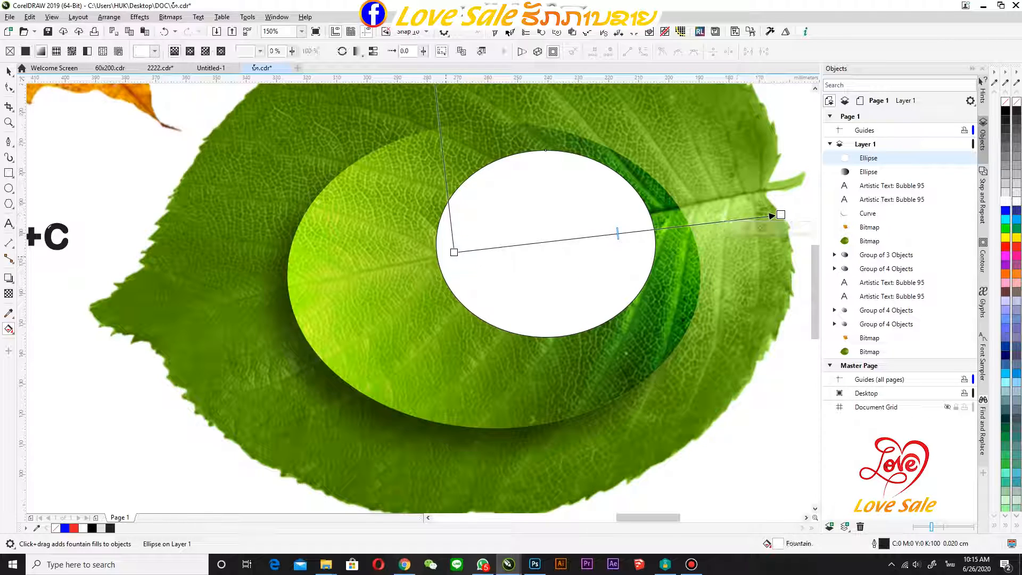
{"action": "left_click_drag", "start_coordinate": [454, 252], "coordinate": [507, 246]}
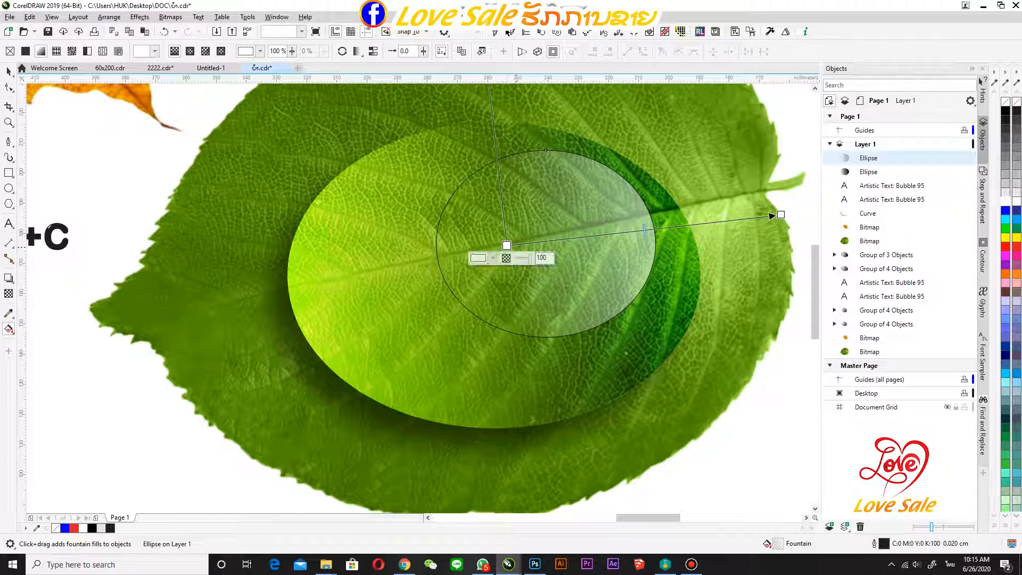
{"action": "key", "text": "space"}
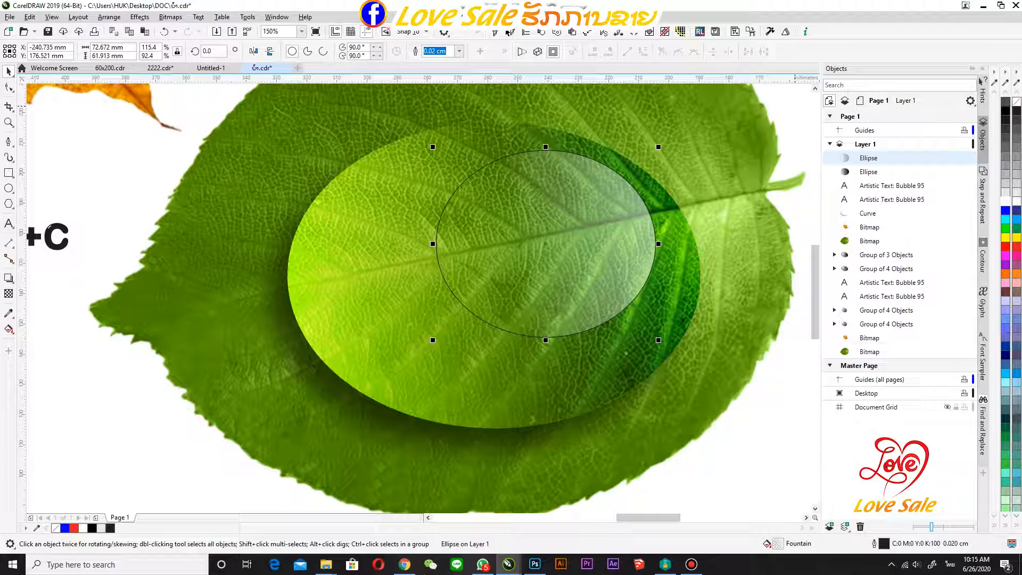
Remove the smaller ellipse's outline and draw a thin closed crescent about 81 by 48 mm along the drop's lower right edge
{"action": "right_click", "coordinate": [1005, 101]}
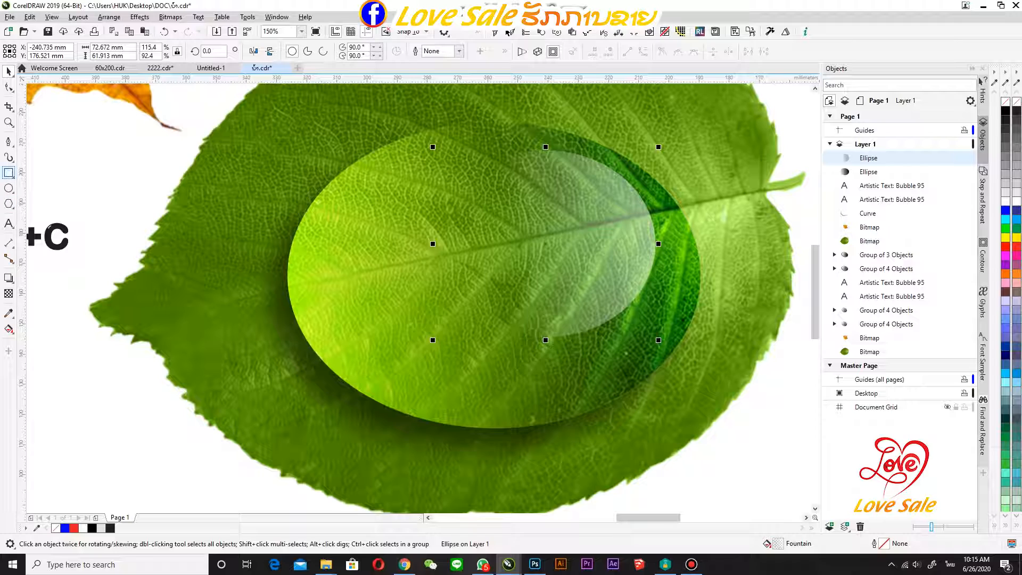
{"action": "left_click", "coordinate": [8, 142]}
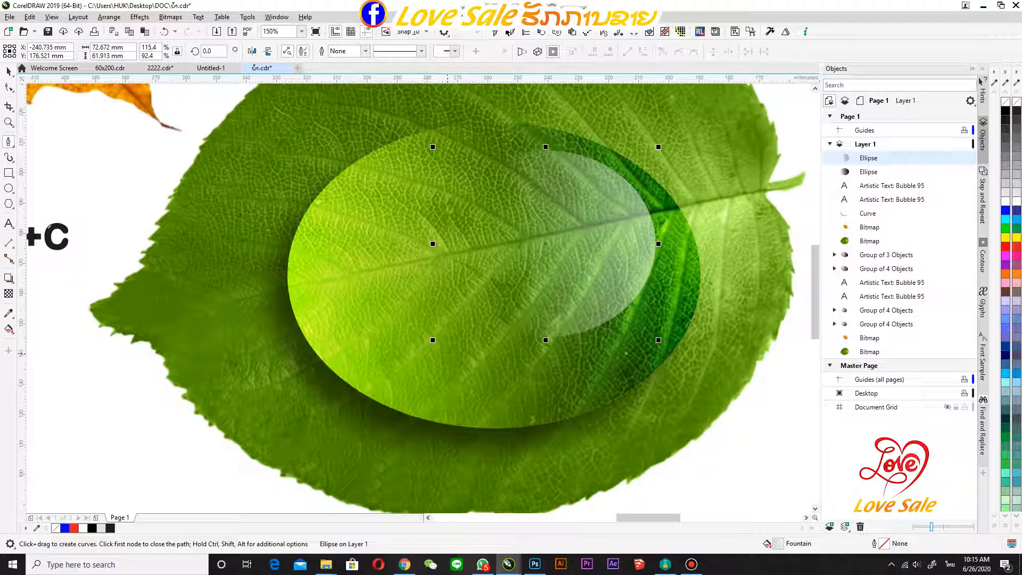
{"action": "left_click", "coordinate": [434, 356]}
{"action": "left_click_drag", "start_coordinate": [631, 338], "coordinate": [682, 289]}
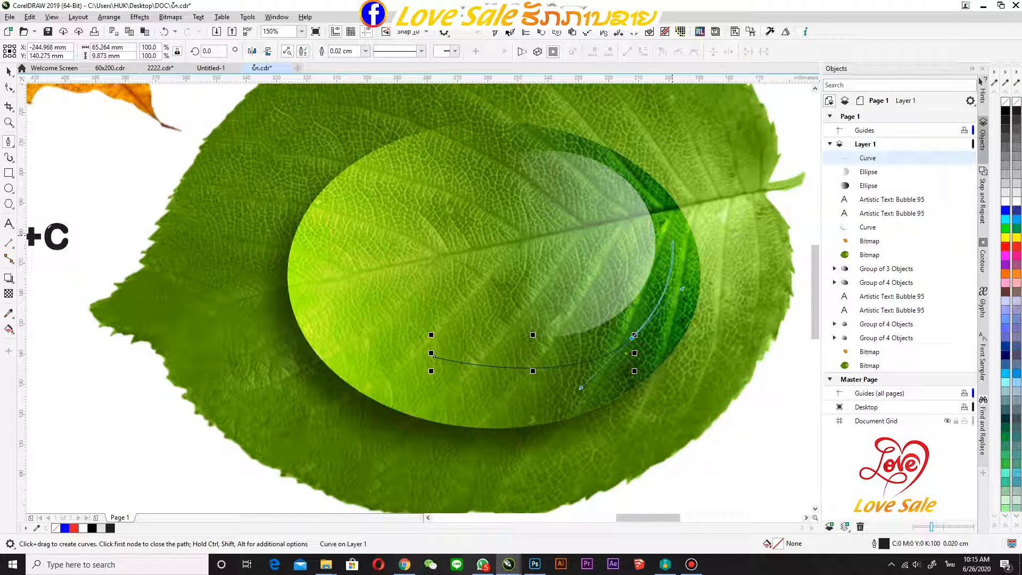
{"action": "left_click", "coordinate": [672, 232]}
{"action": "left_click_drag", "start_coordinate": [639, 354], "coordinate": [580, 401]}
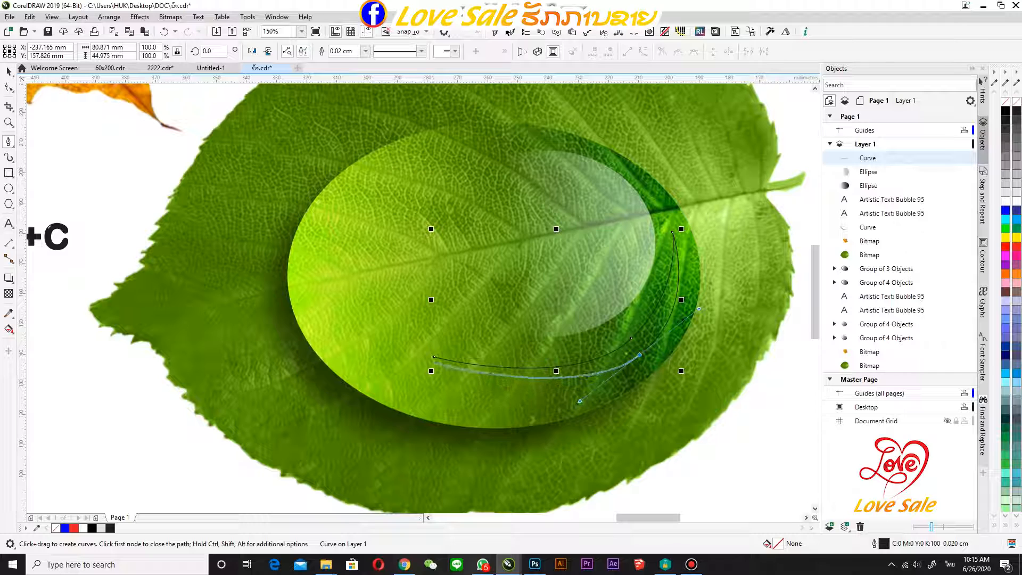
{"action": "left_click", "coordinate": [434, 357]}
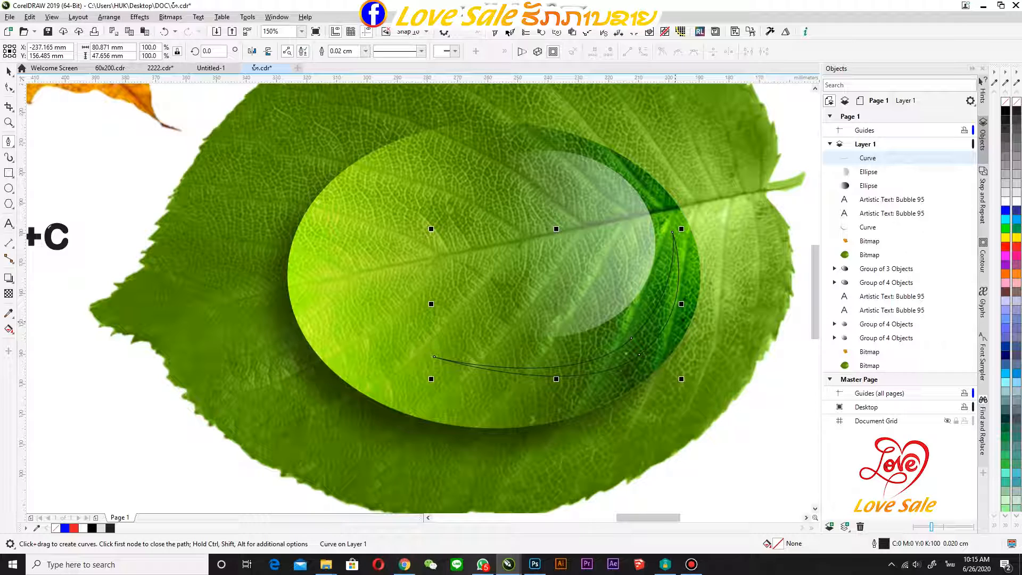
Delete the crescent's two middle nodes and adjust the curve handle at its left tip to make the shape fuller
{"action": "key", "text": "F10"}
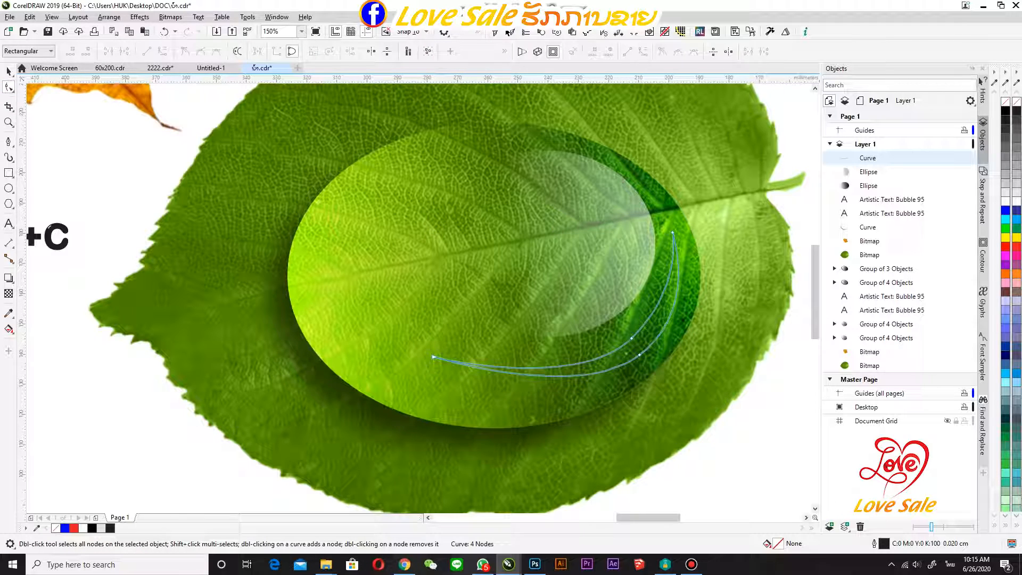
{"action": "scroll", "coordinate": [653, 372], "scroll_direction": "up", "scroll_amount": 2}
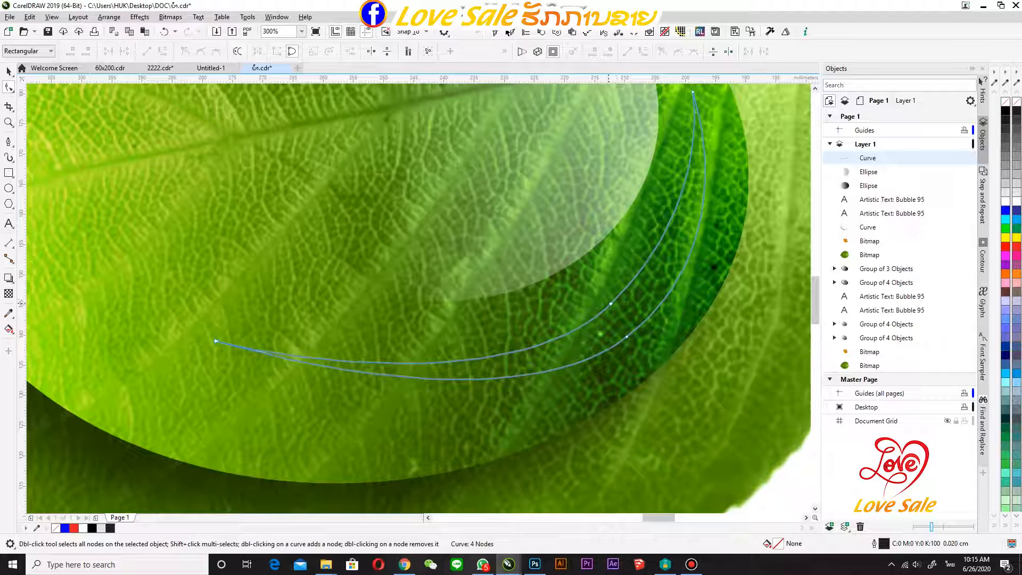
{"action": "double_click", "coordinate": [611, 303]}
{"action": "double_click", "coordinate": [627, 337]}
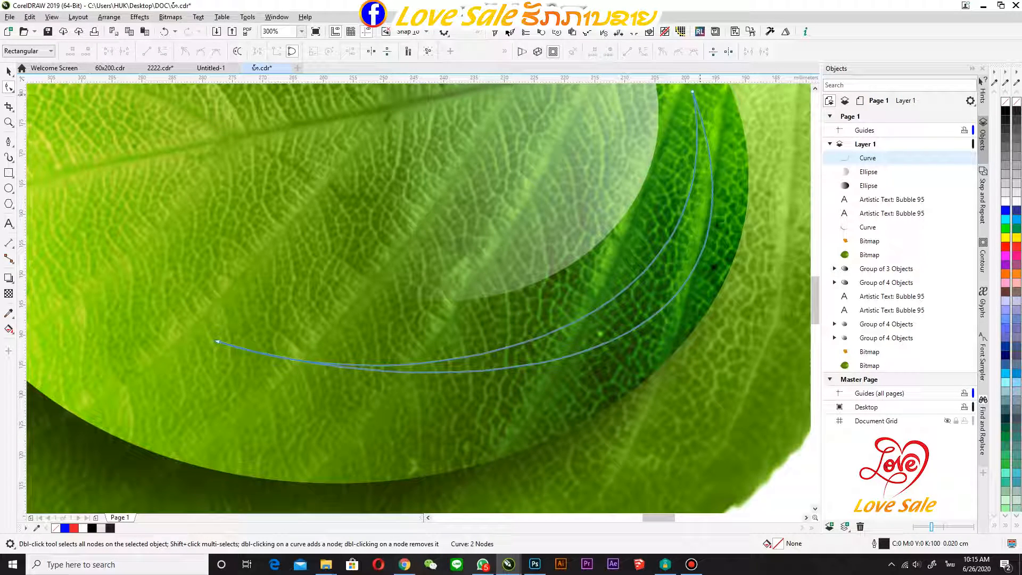
{"action": "left_click", "coordinate": [692, 91]}
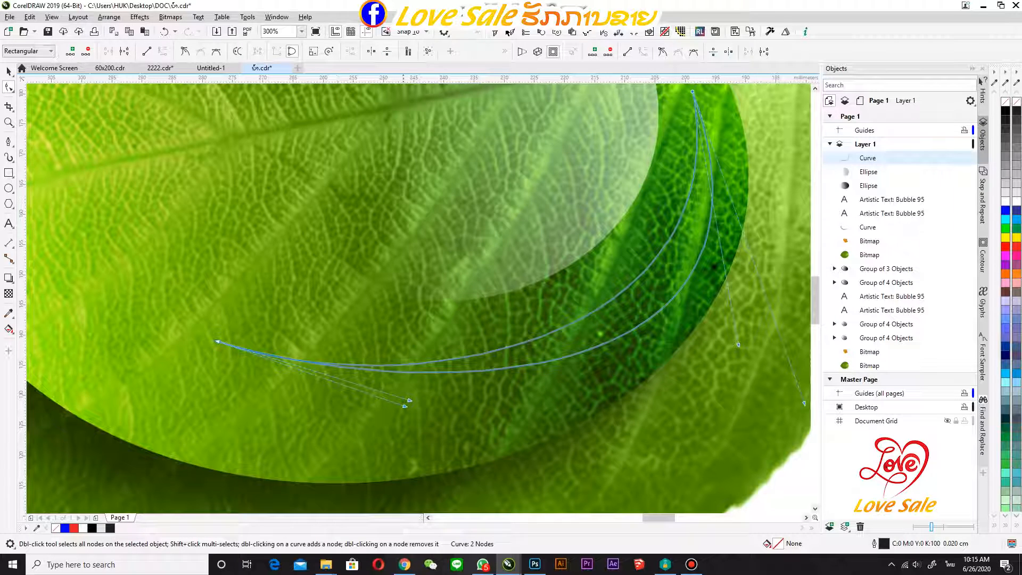
{"action": "left_click_drag", "start_coordinate": [405, 407], "coordinate": [360, 416]}
{"action": "scroll", "coordinate": [358, 398], "scroll_direction": "down", "scroll_amount": 2}
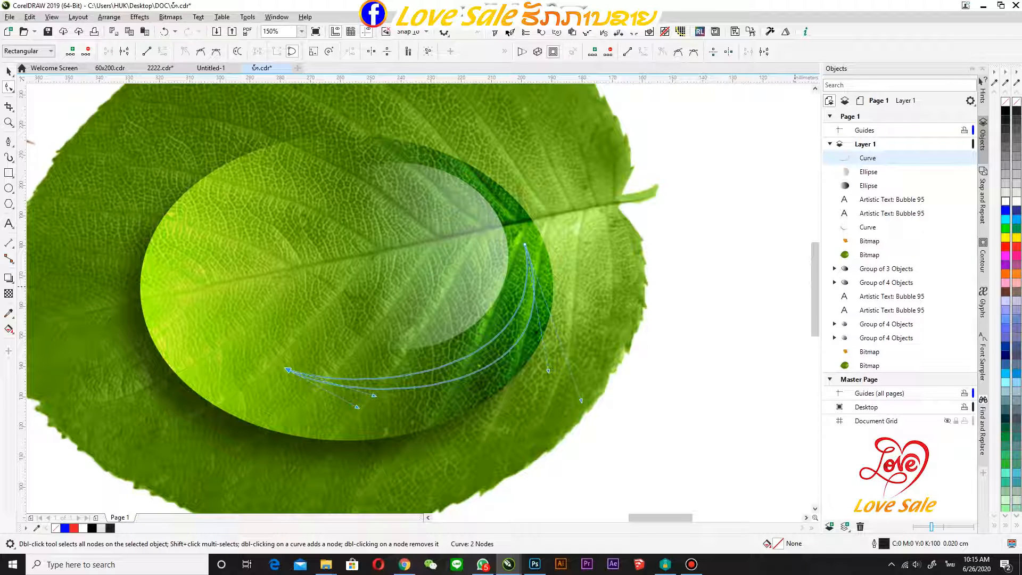
Fill the crescent with a linear fountain fill from white at its left tip to black at its upper right tip
{"action": "left_click", "coordinate": [1006, 201]}
{"action": "scroll", "coordinate": [485, 361], "scroll_direction": "up", "scroll_amount": 2}
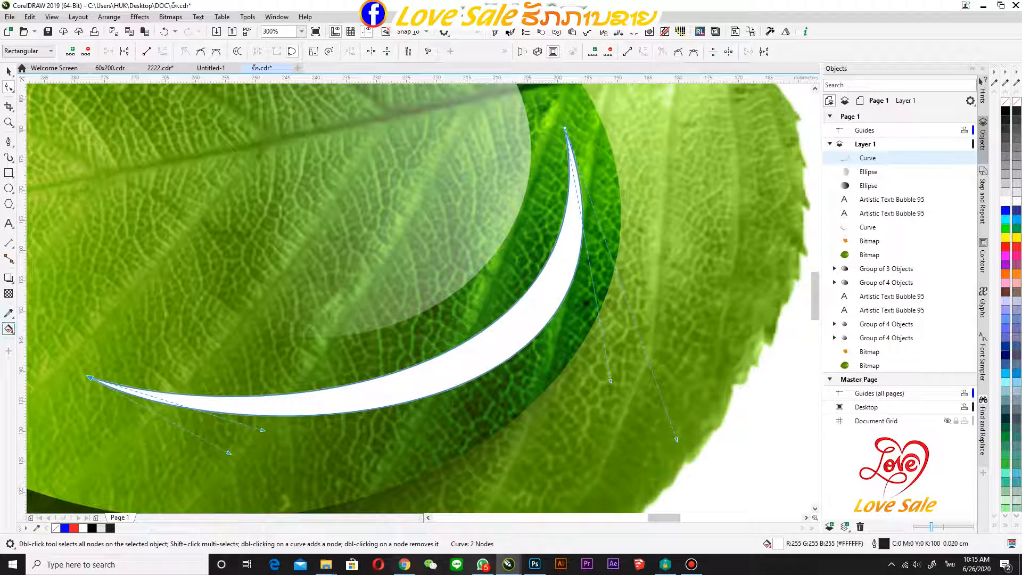
{"action": "key", "text": "g"}
{"action": "left_click_drag", "start_coordinate": [163, 399], "coordinate": [596, 196]}
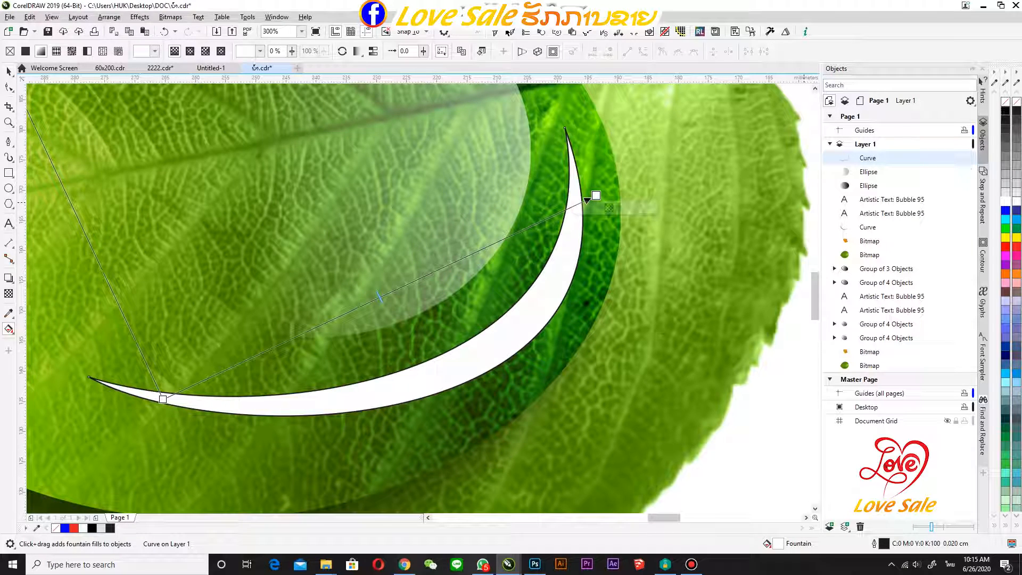
{"action": "left_click", "coordinate": [1005, 110]}
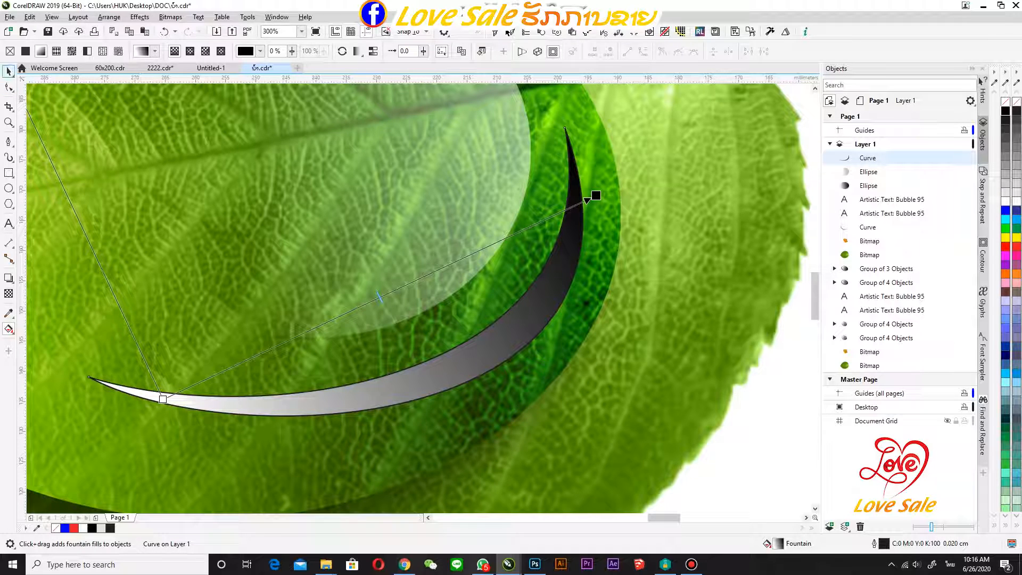
Set both the white and the black end of the crescent's fountain fill to 50% transparency
{"action": "left_click", "coordinate": [162, 399]}
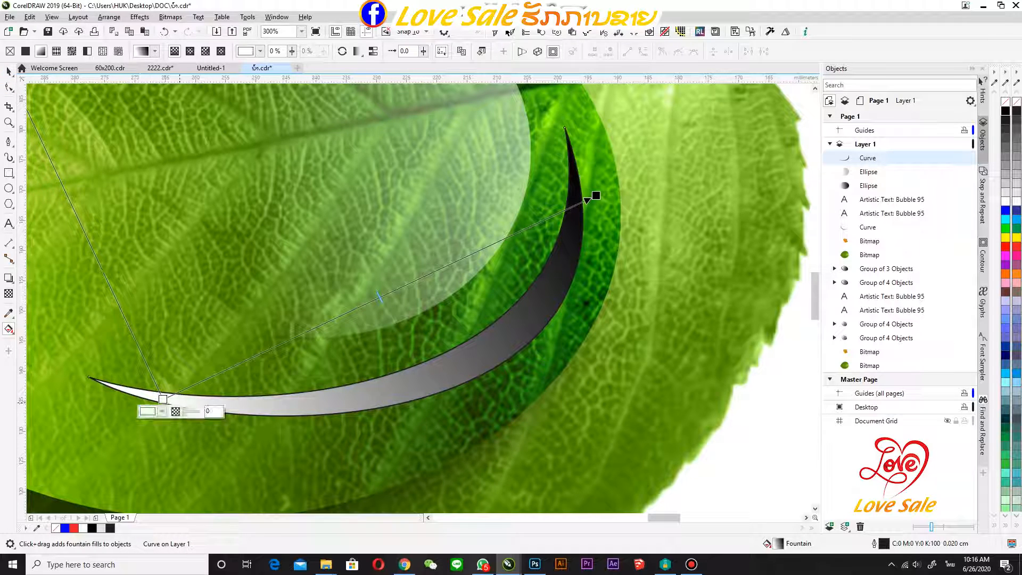
{"action": "left_click", "coordinate": [213, 411]}
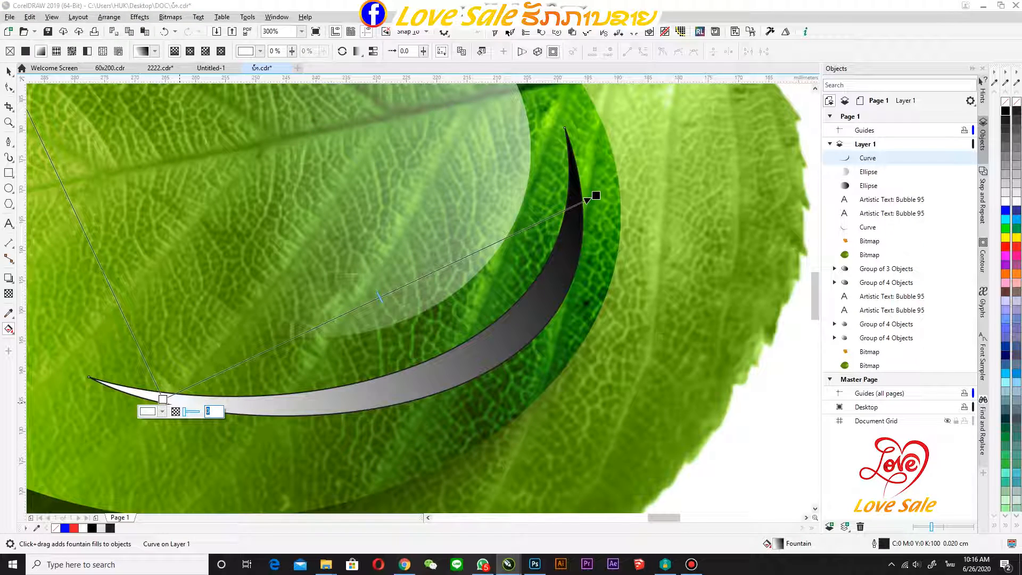
{"action": "type", "text": "50"}
{"action": "key", "text": "Return"}
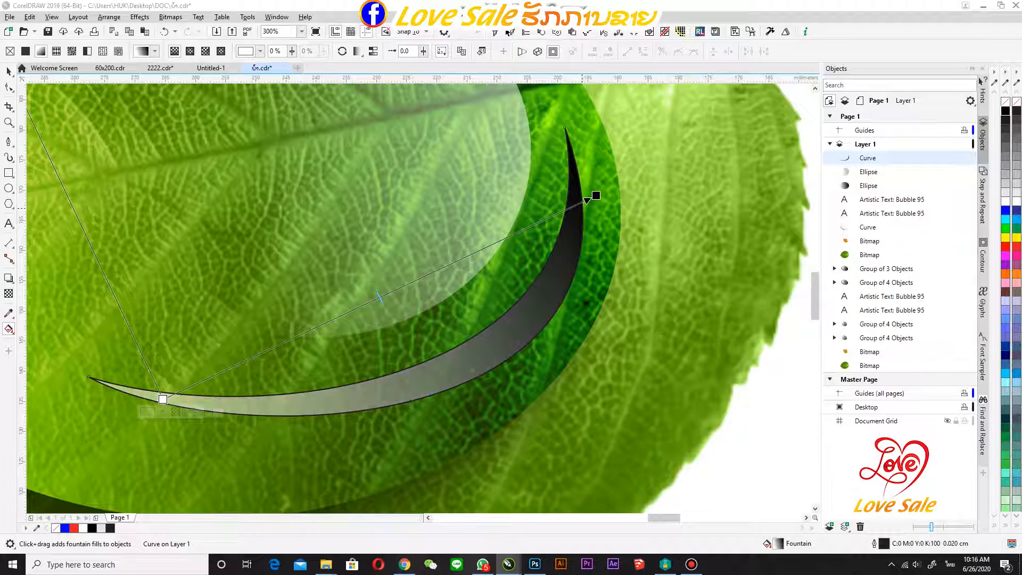
{"action": "left_click", "coordinate": [596, 196]}
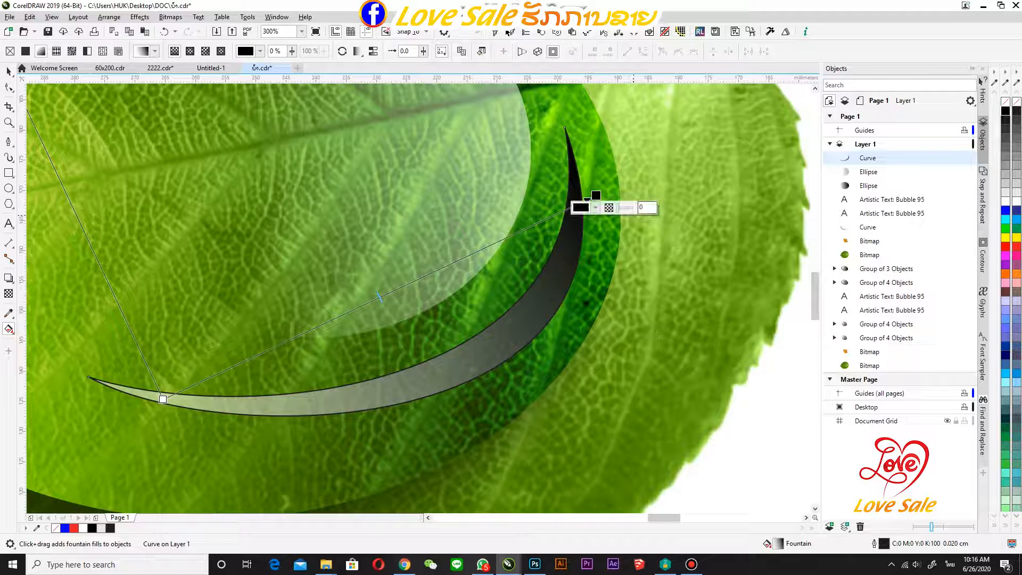
{"action": "left_click", "coordinate": [644, 207]}
{"action": "type", "text": "5"}
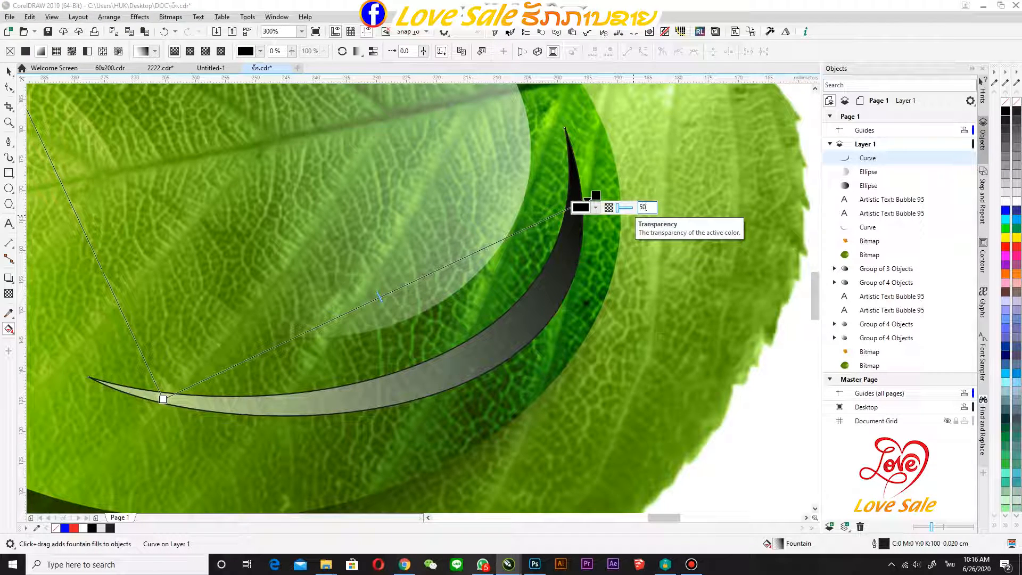
{"action": "key", "text": "Return"}
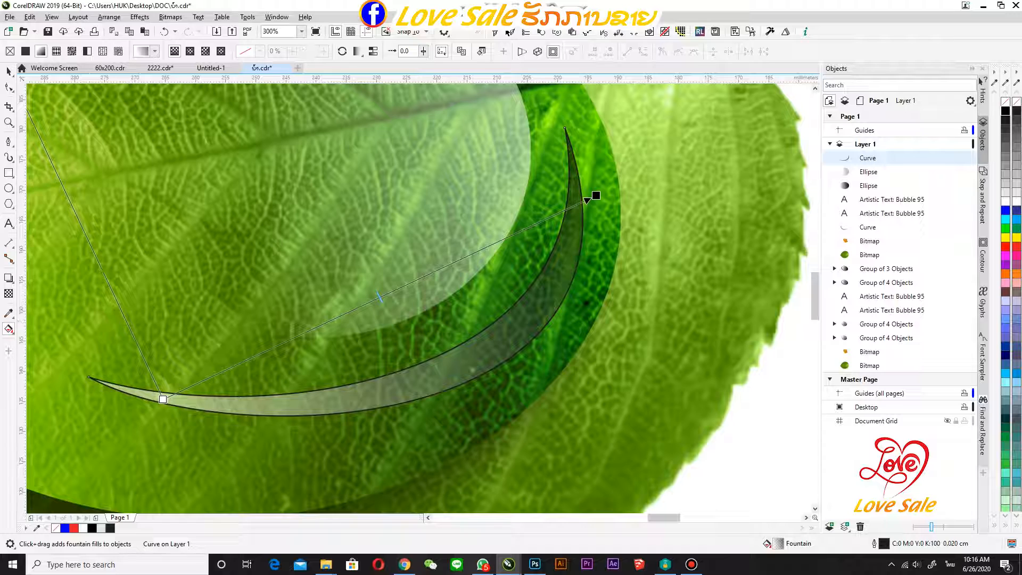
Remove the crescent's outline and set its transparency merge mode to Overlay
{"action": "key", "text": "space"}
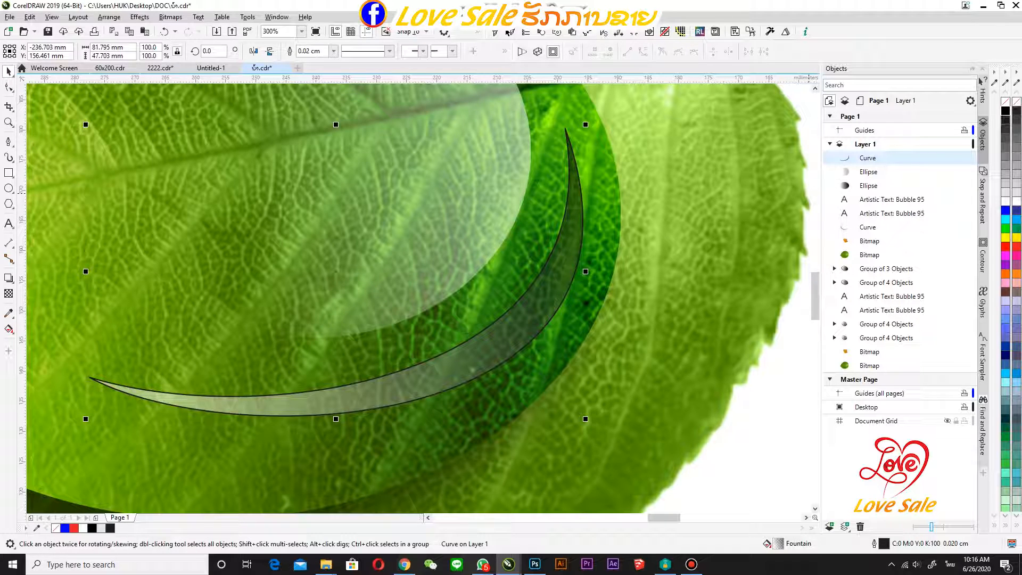
{"action": "right_click", "coordinate": [1005, 101]}
{"action": "scroll", "coordinate": [525, 388], "scroll_direction": "down", "scroll_amount": 1}
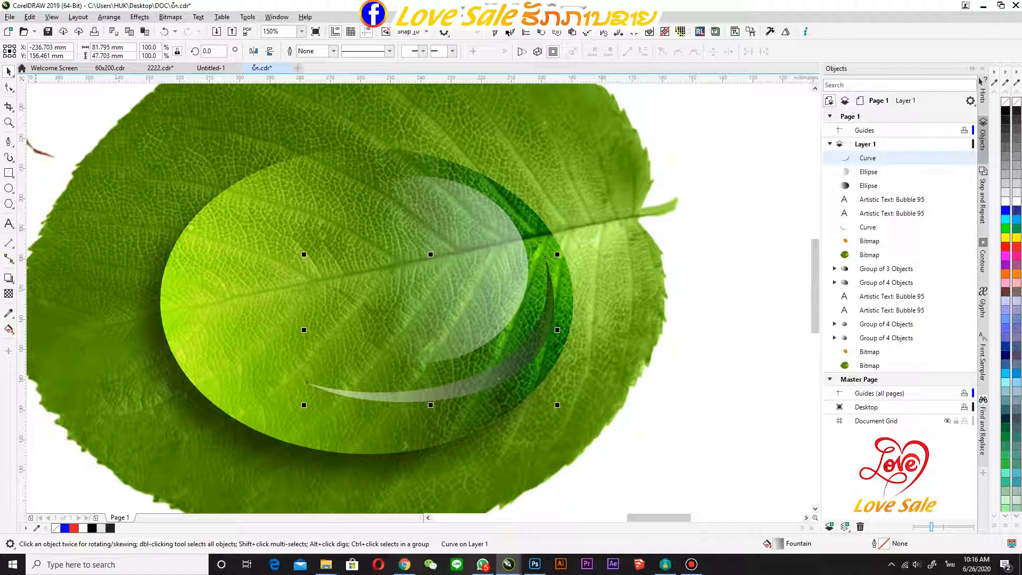
{"action": "left_click", "coordinate": [8, 294]}
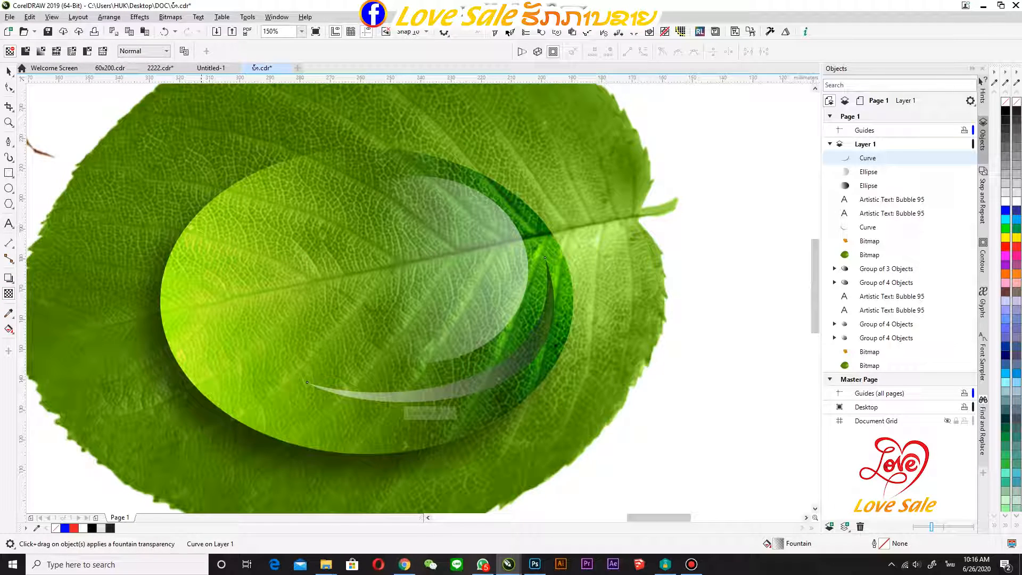
{"action": "left_click", "coordinate": [143, 51]}
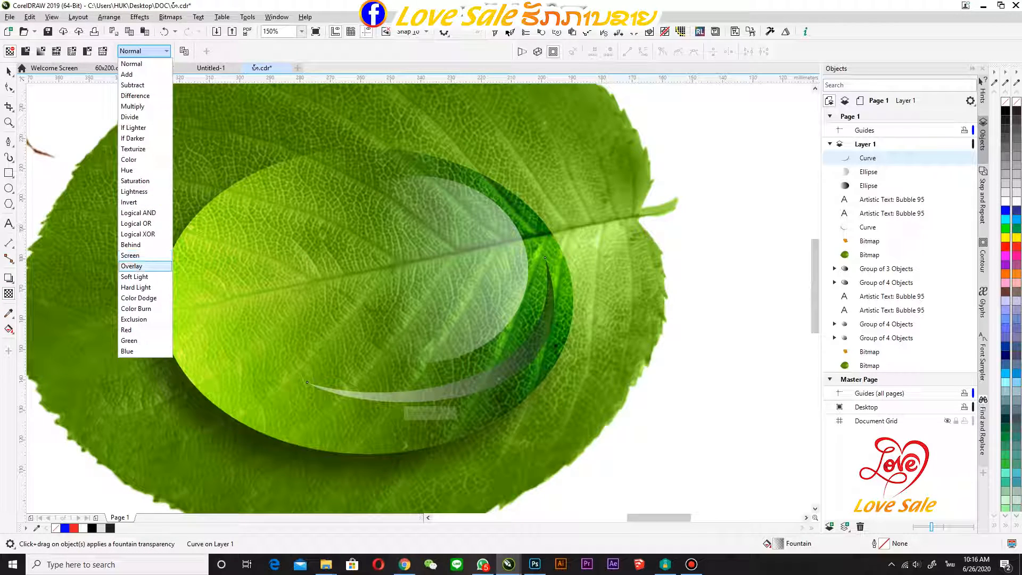
{"action": "left_click", "coordinate": [144, 256]}
{"action": "scroll", "coordinate": [445, 392], "scroll_direction": "up", "scroll_amount": 2}
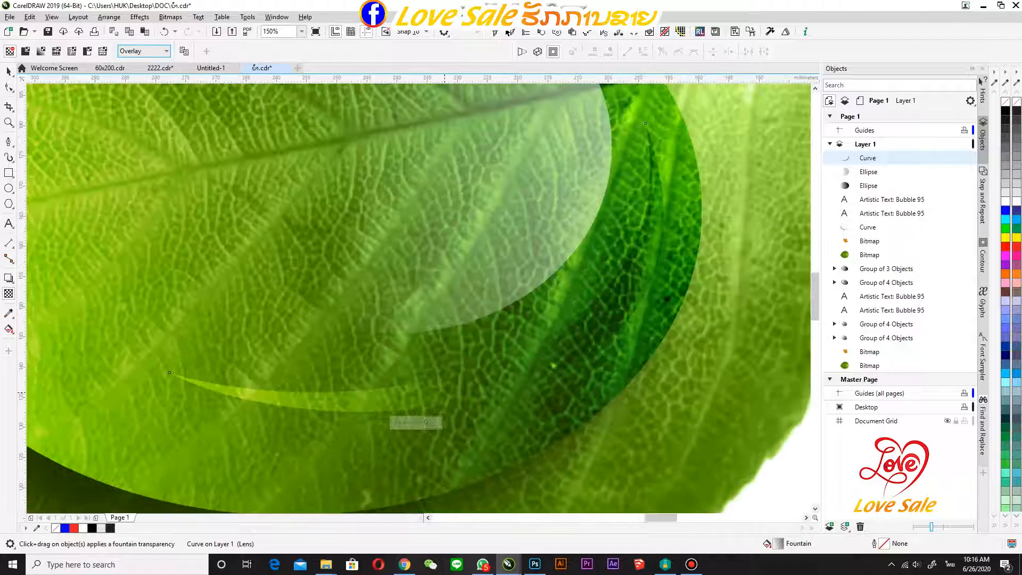
Change the black end color of the crescent's fountain fill to white
{"action": "key", "text": "g"}
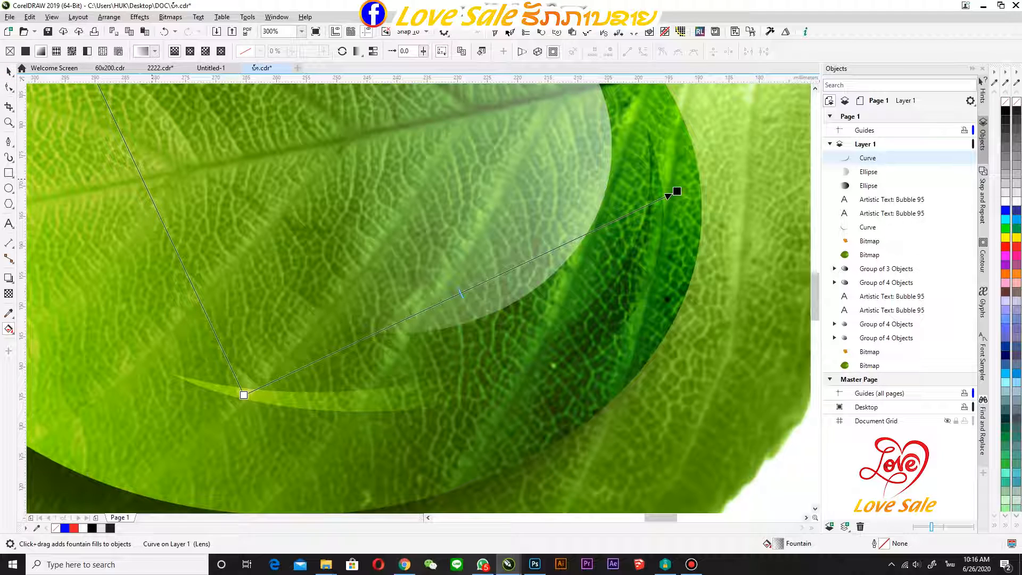
{"action": "left_click", "coordinate": [9, 71]}
{"action": "scroll", "coordinate": [531, 367], "scroll_direction": "down", "scroll_amount": 2}
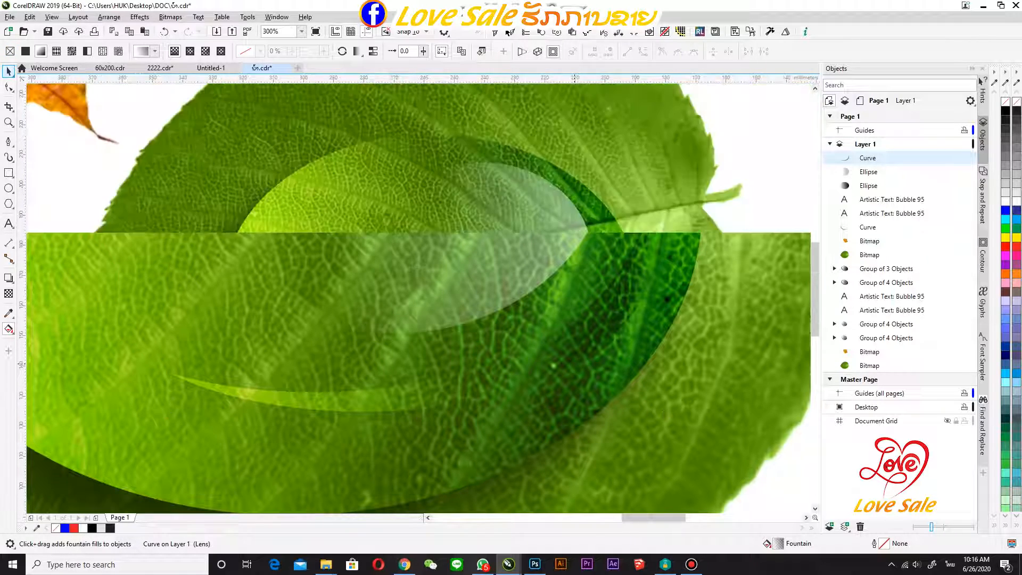
{"action": "scroll", "coordinate": [530, 375], "scroll_direction": "up", "scroll_amount": 5}
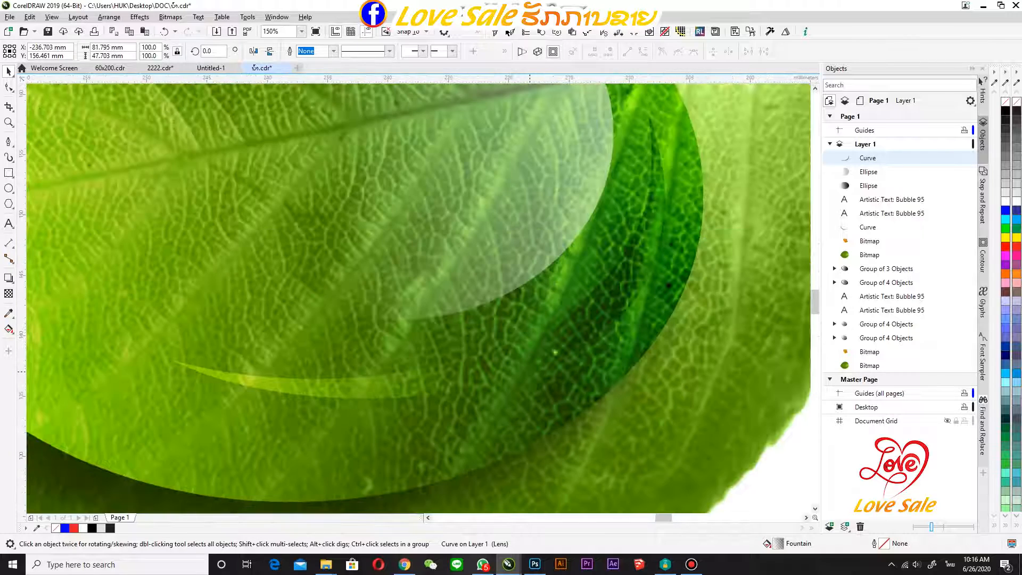
{"action": "key", "text": "space"}
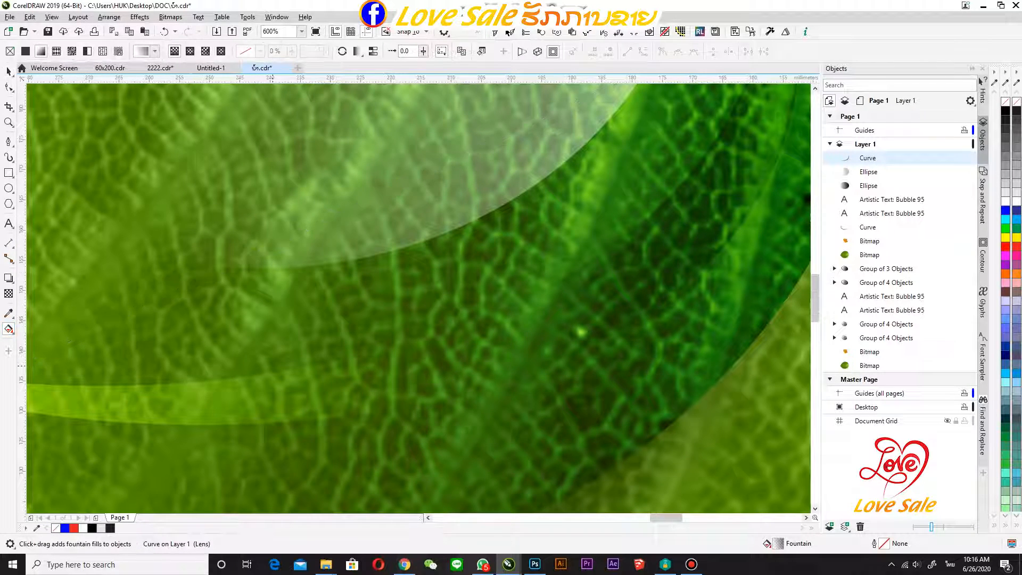
{"action": "scroll", "coordinate": [272, 366], "scroll_direction": "down", "scroll_amount": 2}
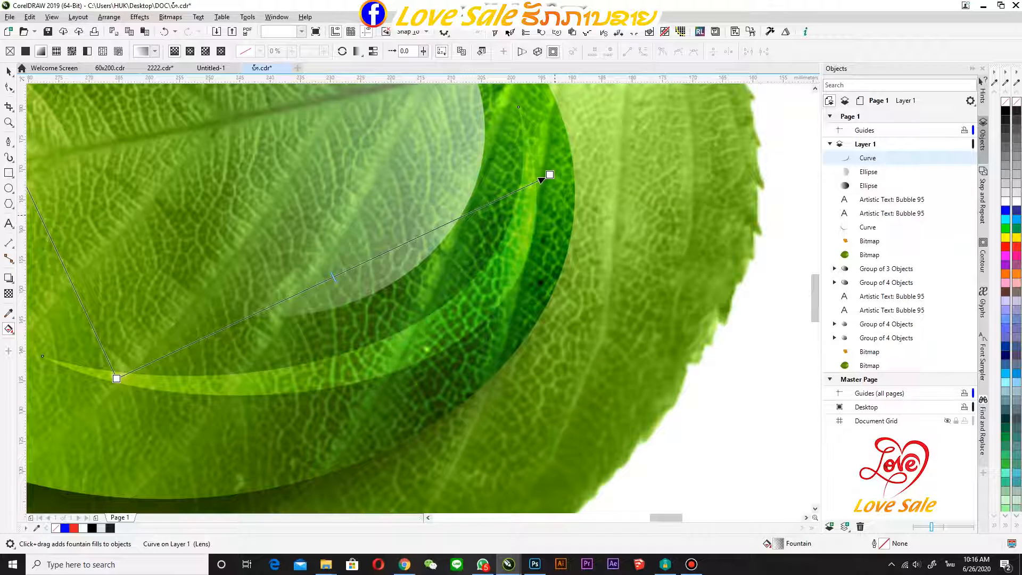
{"action": "scroll", "coordinate": [516, 276], "scroll_direction": "down", "scroll_amount": 1}
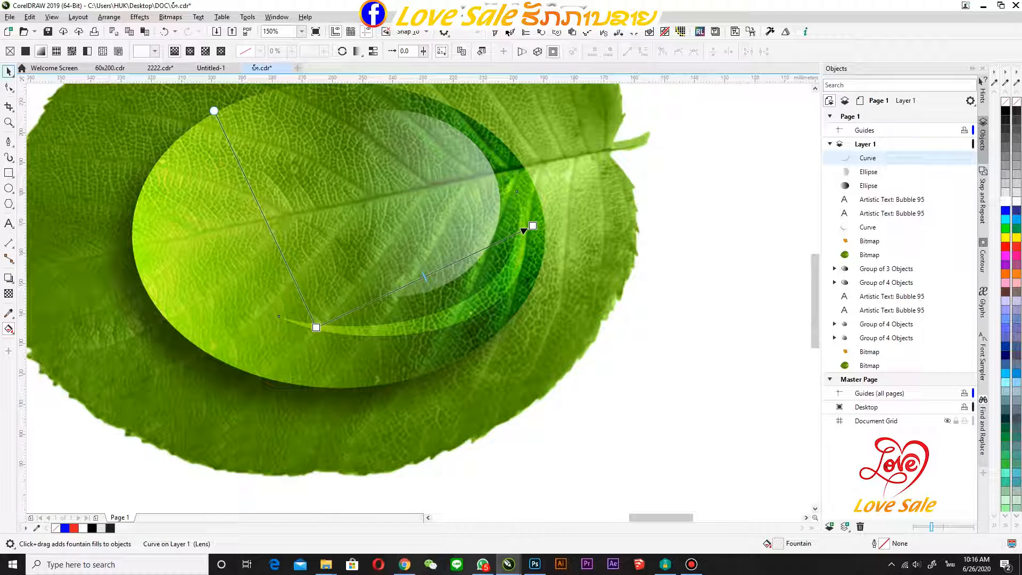
{"action": "key", "text": "space"}
{"action": "scroll", "coordinate": [131, 171], "scroll_direction": "down", "scroll_amount": 1}
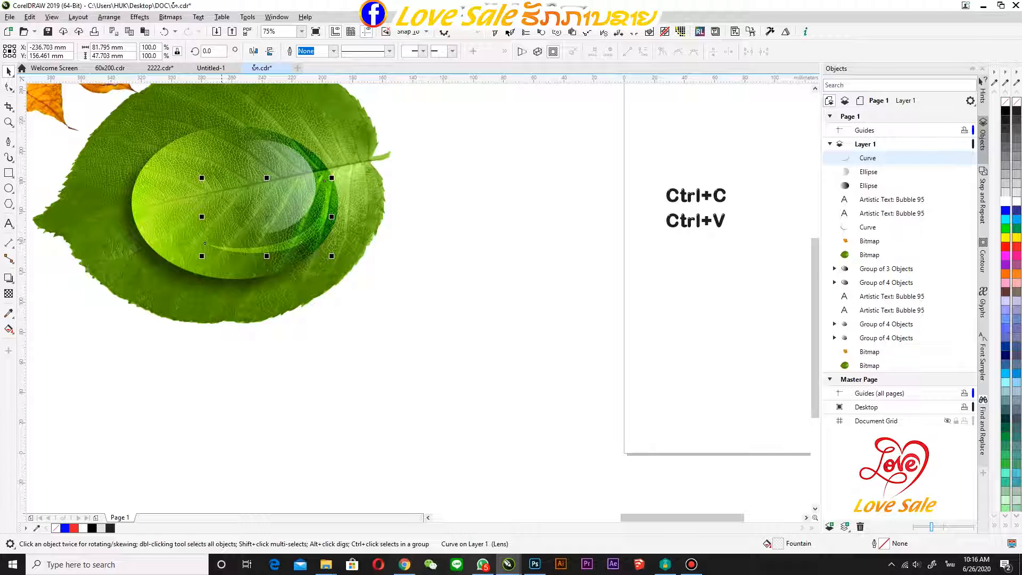
{"action": "scroll", "coordinate": [222, 239], "scroll_direction": "up", "scroll_amount": 1}
{"action": "scroll", "coordinate": [554, 314], "scroll_direction": "down", "scroll_amount": 1}
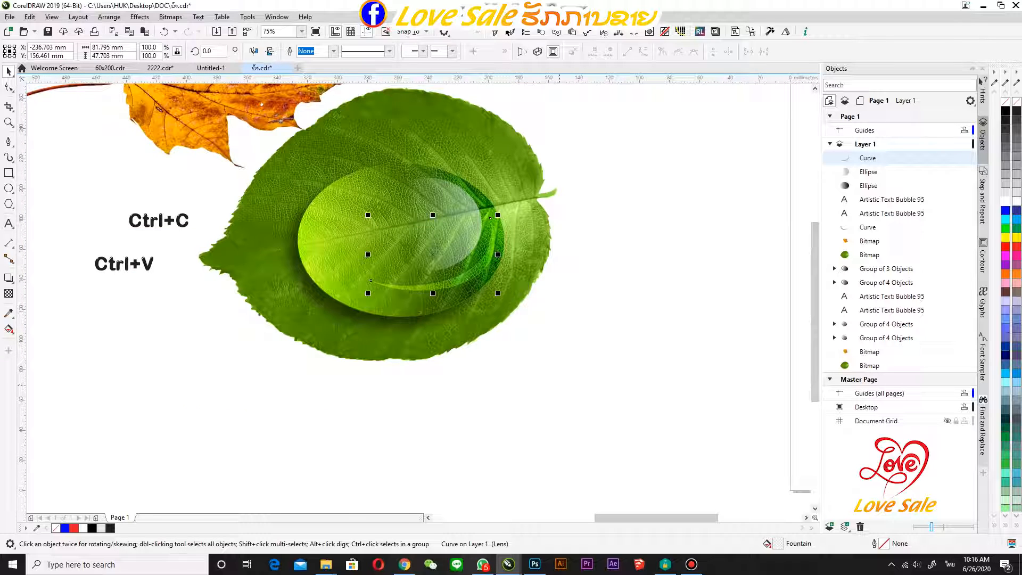
Select all objects that make up the water drop and its shadow and group them
{"action": "key", "text": "Escape"}
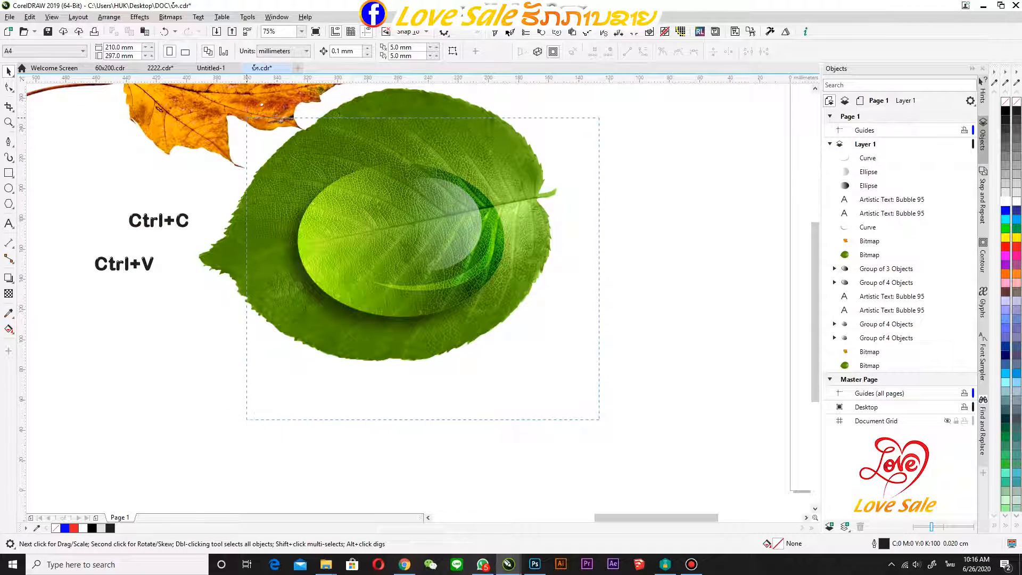
{"action": "left_click_drag", "start_coordinate": [246, 118], "coordinate": [599, 419]}
{"action": "key", "text": "ctrl+g"}
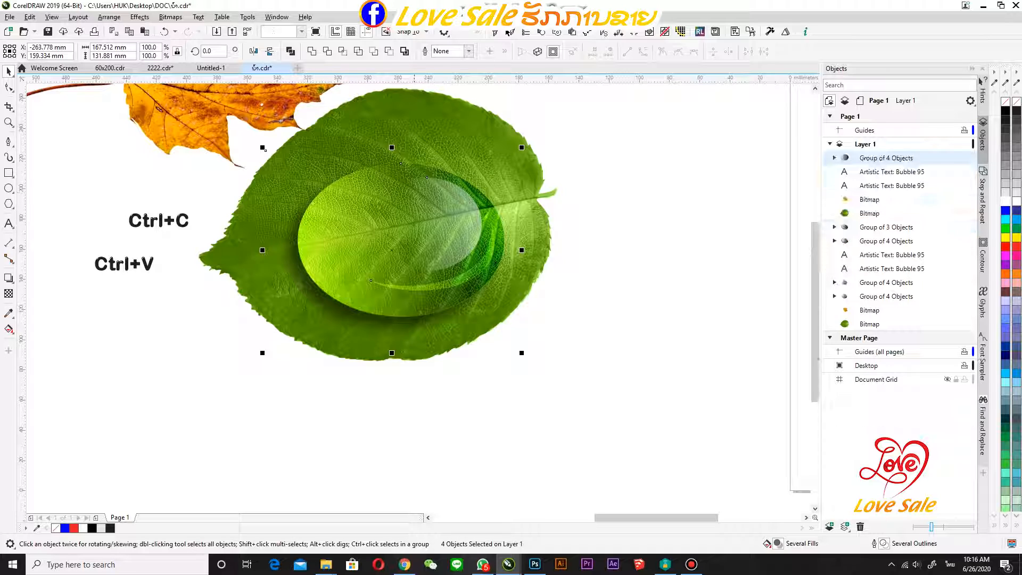
{"action": "scroll", "coordinate": [591, 339], "scroll_direction": "down", "scroll_amount": 1}
{"action": "scroll", "coordinate": [525, 312], "scroll_direction": "up", "scroll_amount": 1}
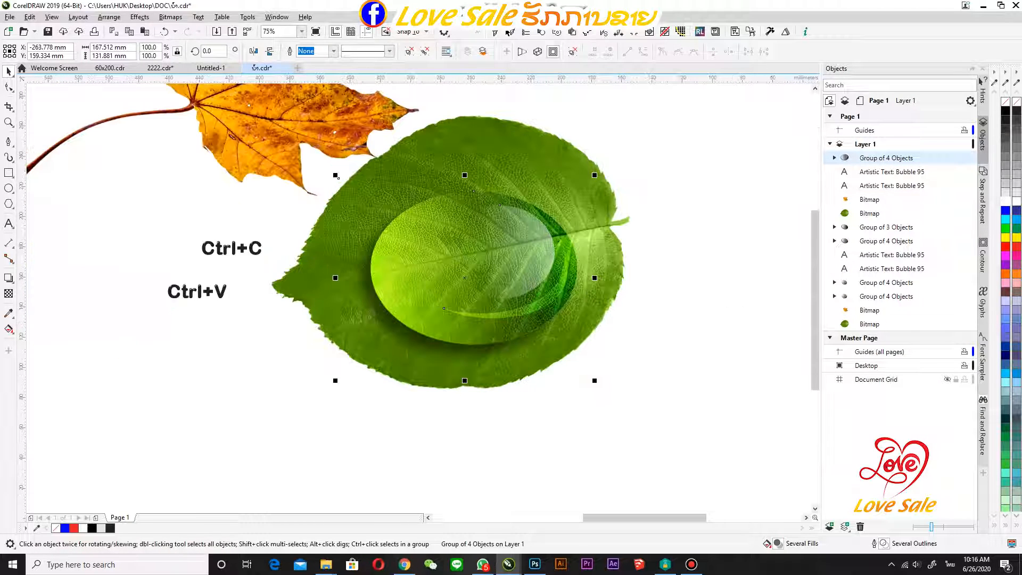
Scale the water drop group down to about 65 by 51 mm and place it near the green leaf's pointed tip
{"action": "left_click_drag", "start_coordinate": [593, 379], "coordinate": [437, 257]}
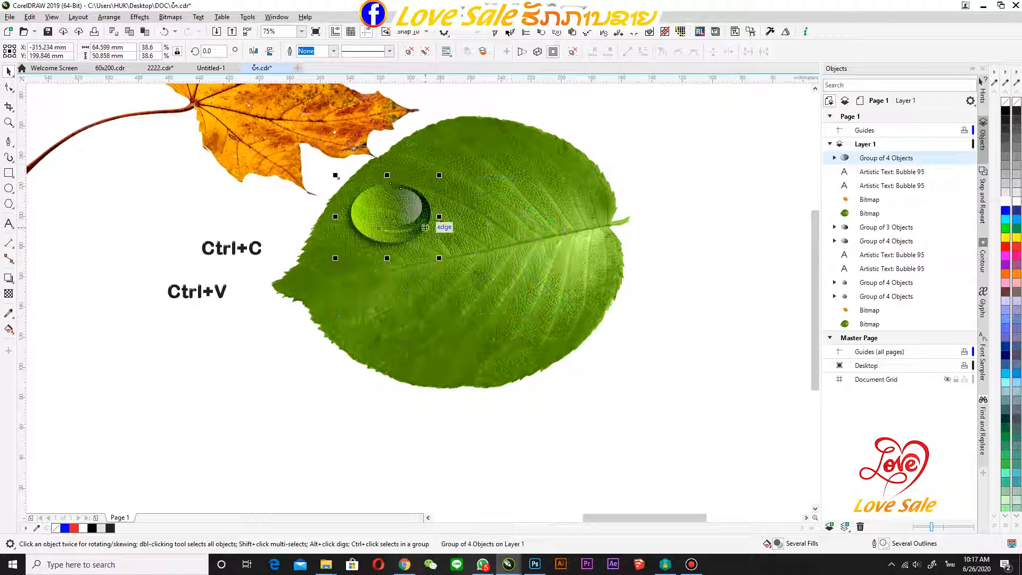
{"action": "scroll", "coordinate": [406, 218], "scroll_direction": "up", "scroll_amount": 1}
{"action": "left_click_drag", "start_coordinate": [388, 215], "coordinate": [349, 357]}
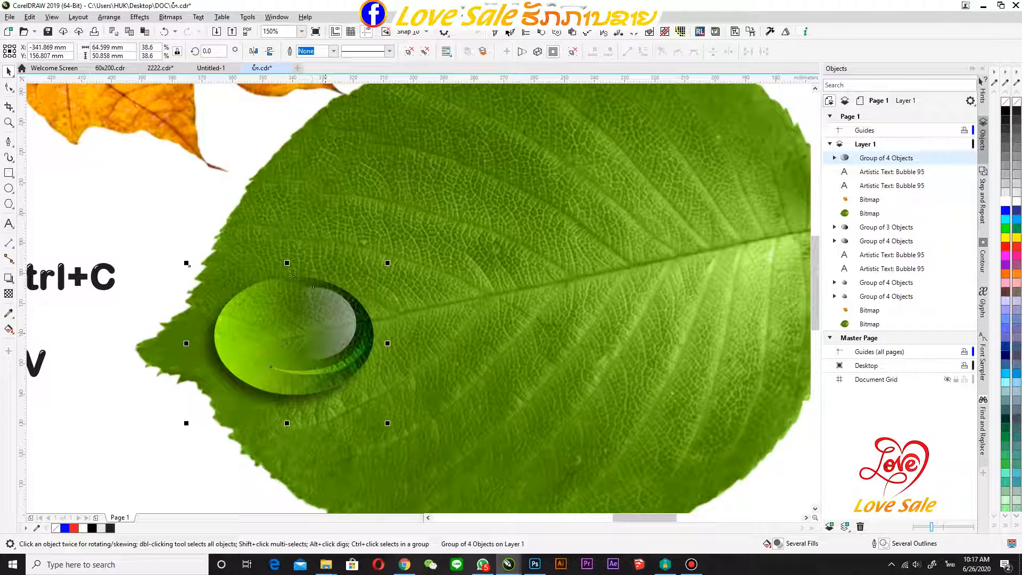
{"action": "scroll", "coordinate": [287, 343], "scroll_direction": "down", "scroll_amount": 1}
Duplicate the drop onto the middle of the green leaf and enlarge the copy to about 150 mm wide, centered in the upper half
{"action": "left_click_drag", "start_coordinate": [287, 343], "coordinate": [402, 300]}
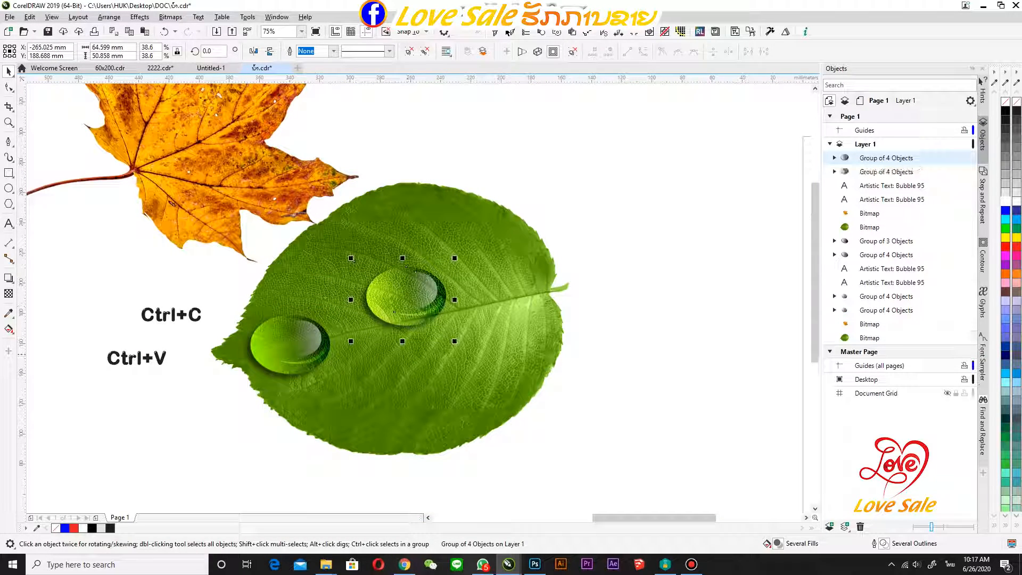
{"action": "left_click_drag", "start_coordinate": [454, 341], "coordinate": [583, 442]}
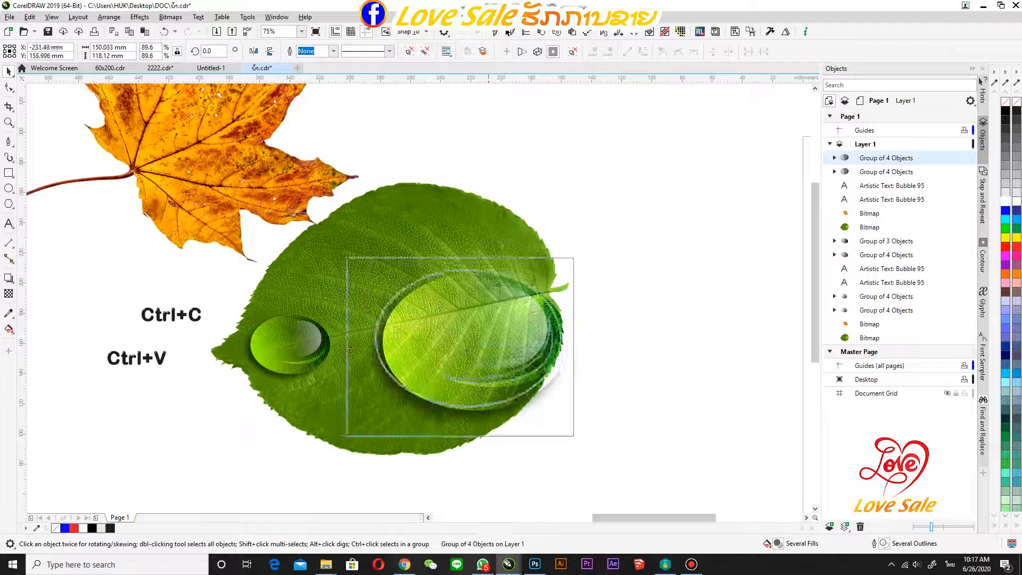
{"action": "left_click_drag", "start_coordinate": [502, 356], "coordinate": [429, 316]}
Copy the smaller drop to the stem end of the green leaf, shrink it to about 20.5 by 16 mm and set it on the midrib
{"action": "left_click_drag", "start_coordinate": [279, 343], "coordinate": [527, 298]}
{"action": "right_click", "coordinate": [527, 298]}
{"action": "scroll", "coordinate": [587, 334], "scroll_direction": "up", "scroll_amount": 1}
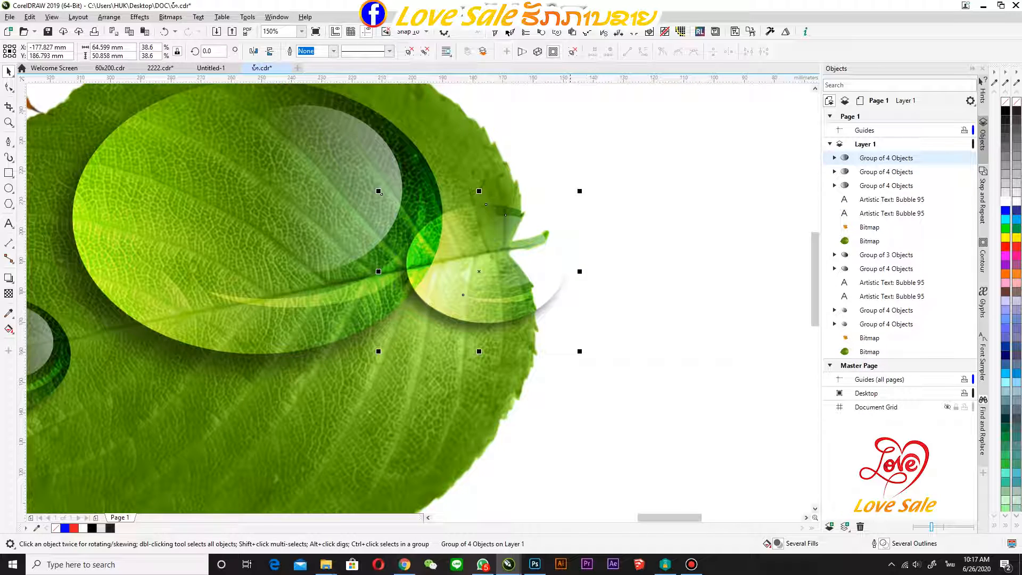
{"action": "left_click_drag", "start_coordinate": [479, 271], "coordinate": [412, 225]}
{"action": "left_click_drag", "start_coordinate": [312, 145], "coordinate": [448, 255]}
{"action": "scroll", "coordinate": [489, 247], "scroll_direction": "up", "scroll_amount": 2}
{"action": "scroll", "coordinate": [484, 272], "scroll_direction": "up", "scroll_amount": 2}
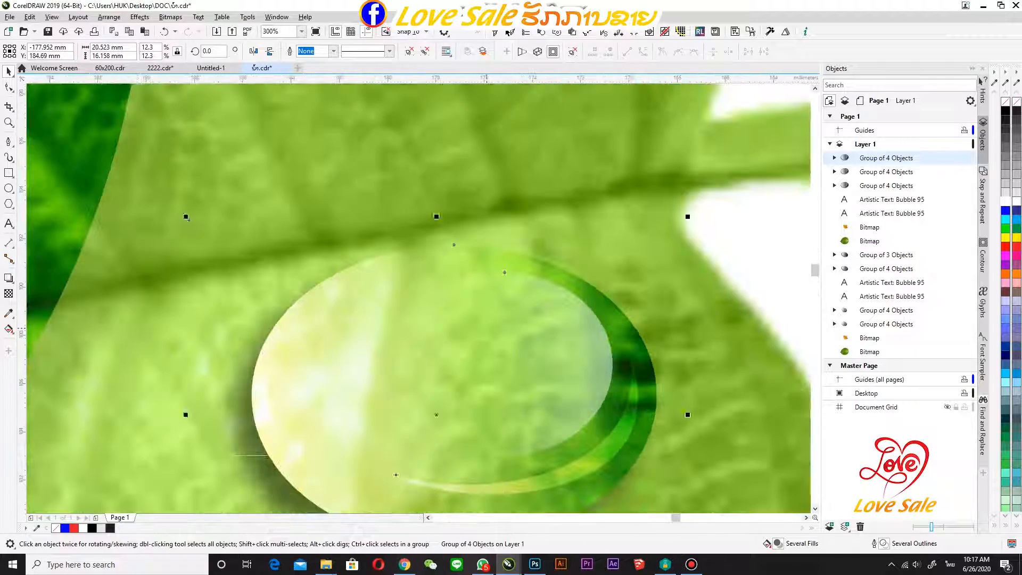
{"action": "left_click_drag", "start_coordinate": [510, 437], "coordinate": [531, 272]}
{"action": "scroll", "coordinate": [534, 290], "scroll_direction": "down", "scroll_amount": 2}
{"action": "scroll", "coordinate": [567, 295], "scroll_direction": "down", "scroll_amount": 3}
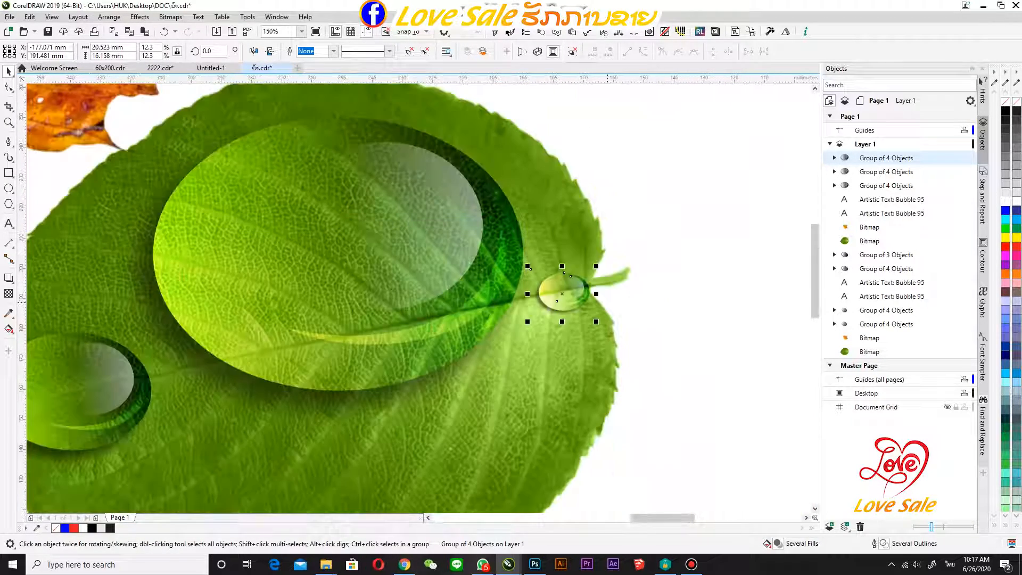
Copy the tiny drop to the lower part of the green leaf and rotate the copy by about 45 degrees
{"action": "scroll", "coordinate": [577, 297], "scroll_direction": "down", "scroll_amount": 1}
{"action": "left_click_drag", "start_coordinate": [589, 286], "coordinate": [445, 413]}
{"action": "right_click", "coordinate": [444, 413]}
{"action": "scroll", "coordinate": [449, 419], "scroll_direction": "up", "scroll_amount": 3}
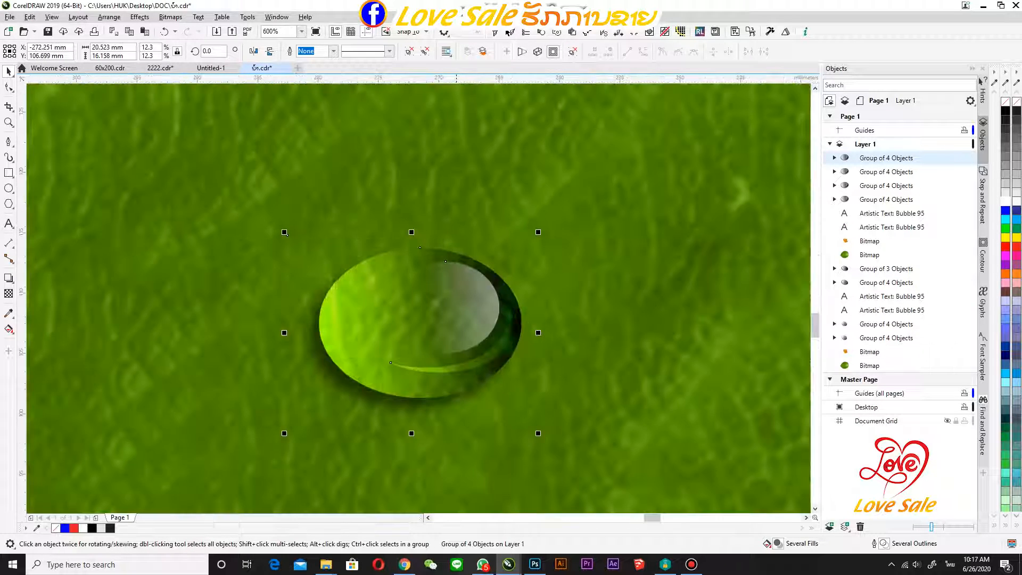
{"action": "left_click_drag", "start_coordinate": [454, 331], "coordinate": [494, 276]}
{"action": "left_click", "coordinate": [495, 275]}
{"action": "left_click_drag", "start_coordinate": [575, 371], "coordinate": [607, 256]}
{"action": "scroll", "coordinate": [537, 298], "scroll_direction": "down", "scroll_amount": 2}
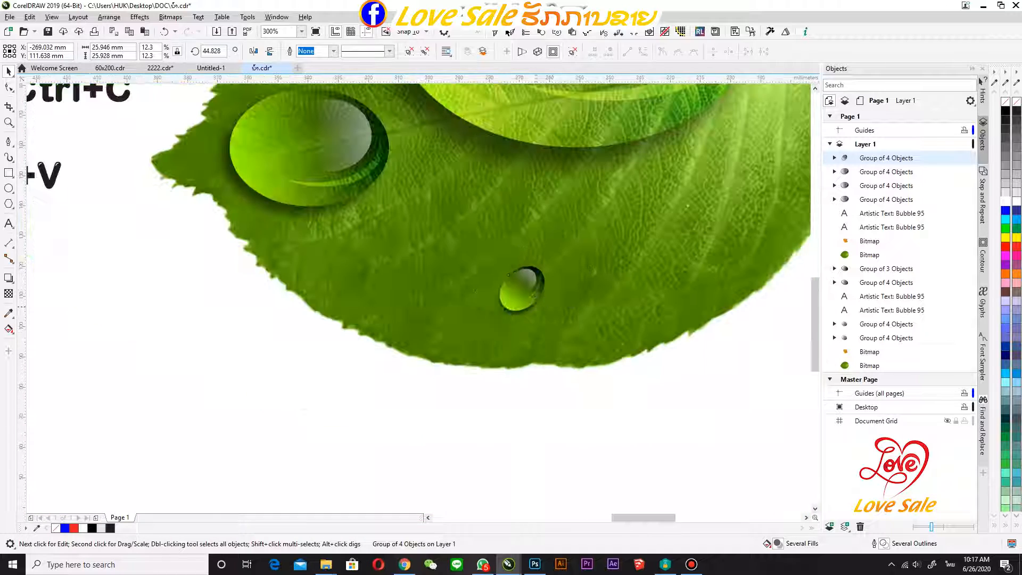
{"action": "scroll", "coordinate": [536, 299], "scroll_direction": "down", "scroll_amount": 2}
{"action": "key", "text": "Escape"}
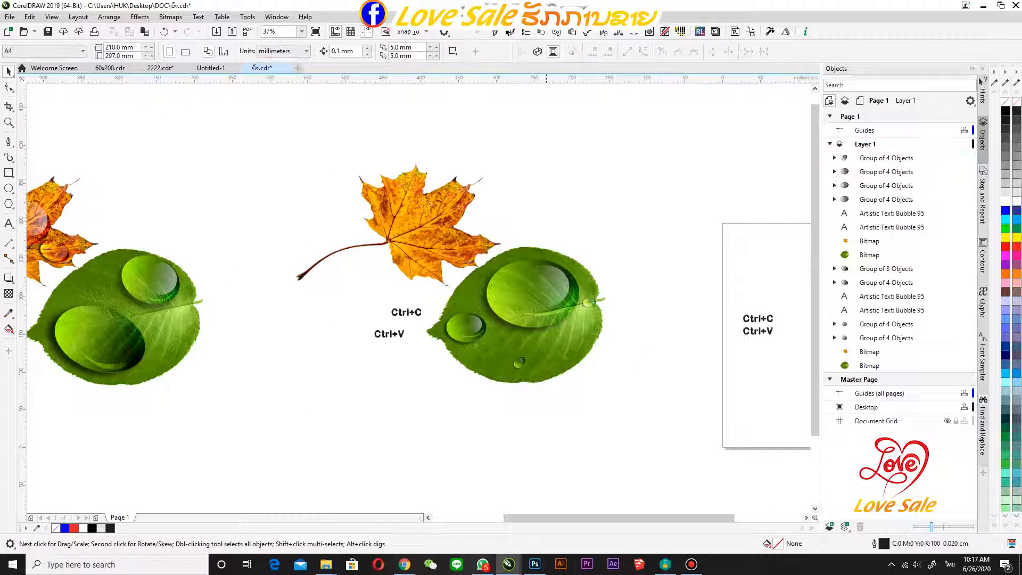
Place a copy of the drop on the orange maple leaf, enlarge it to about 90 by 71 mm and position it above the stem joint
{"action": "left_click", "coordinate": [420, 213]}
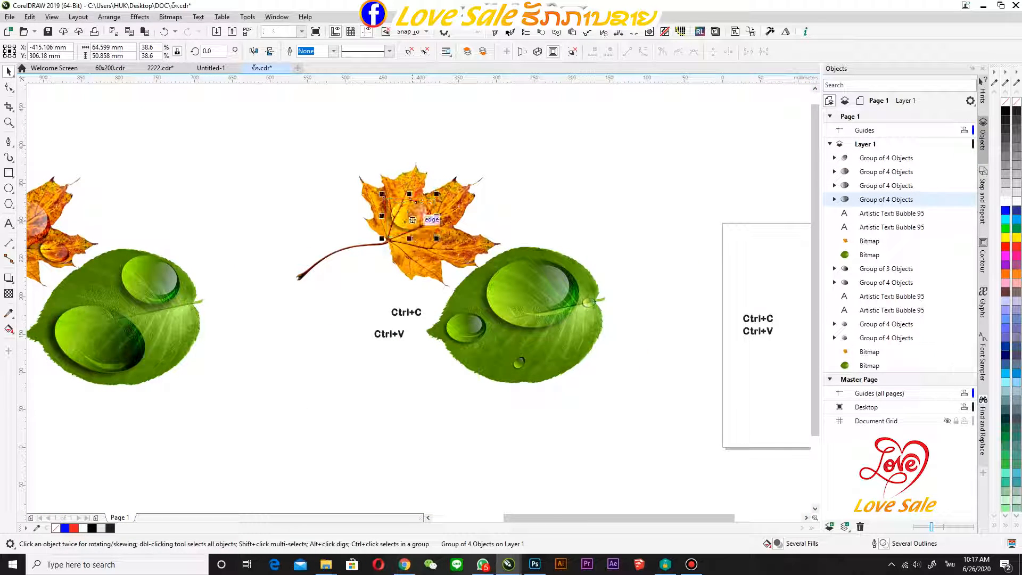
{"action": "key", "text": "ctrl+v"}
{"action": "scroll", "coordinate": [413, 219], "scroll_direction": "up", "scroll_amount": 2}
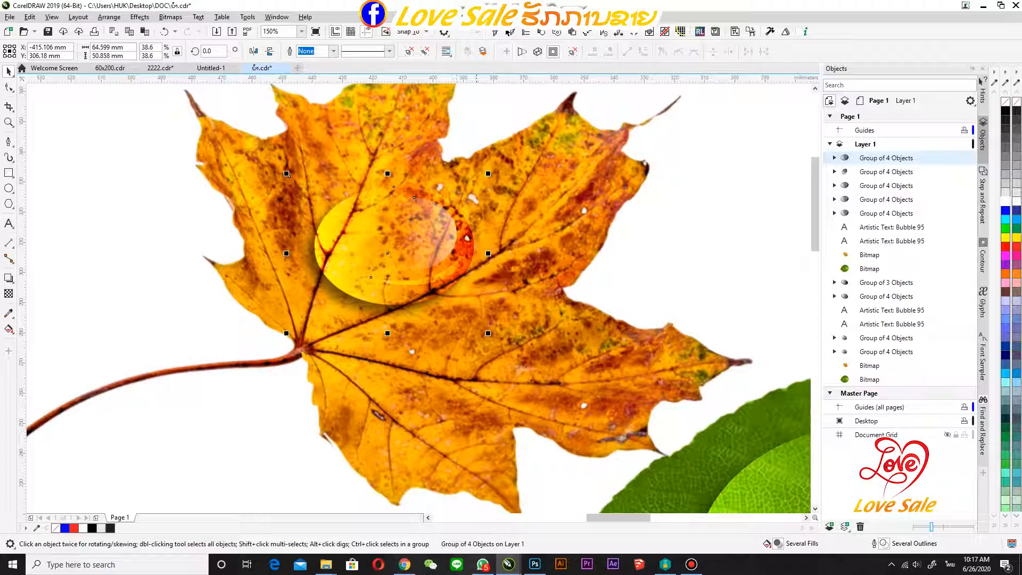
{"action": "left_click_drag", "start_coordinate": [489, 174], "coordinate": [533, 138]}
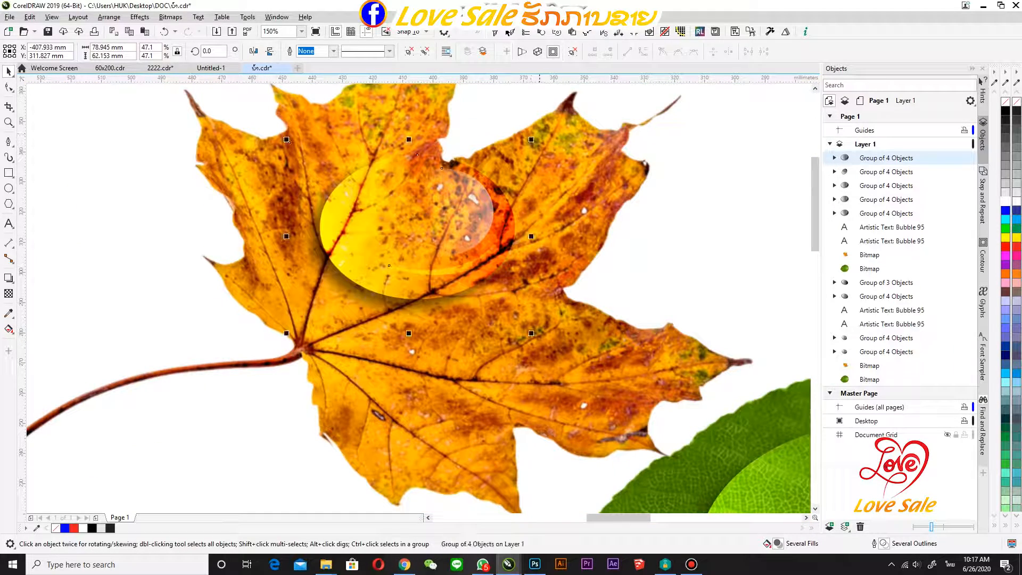
{"action": "left_click_drag", "start_coordinate": [532, 334], "coordinate": [564, 359]}
{"action": "left_click_drag", "start_coordinate": [478, 269], "coordinate": [433, 279]}
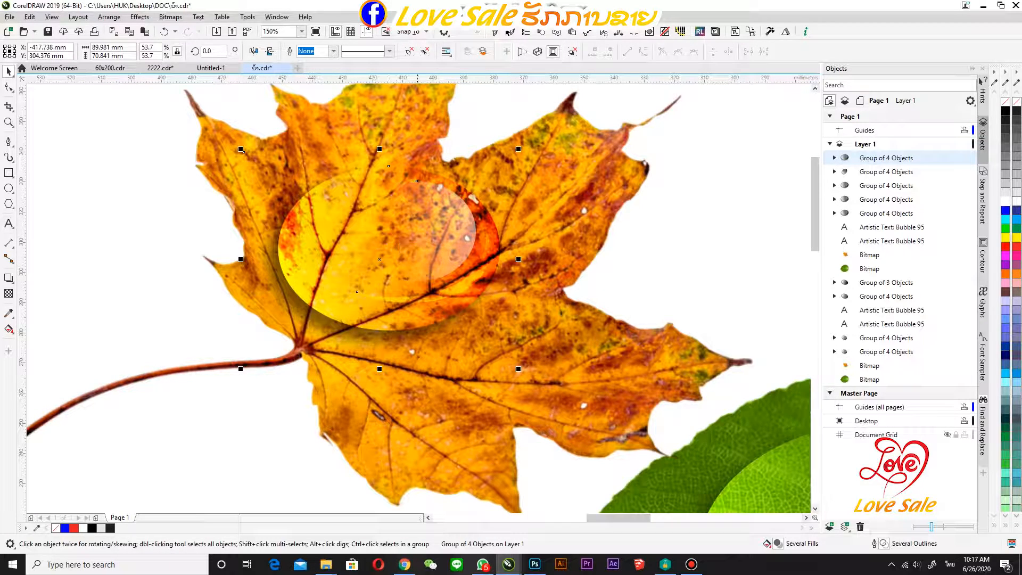
{"action": "scroll", "coordinate": [292, 277], "scroll_direction": "down", "scroll_amount": 2}
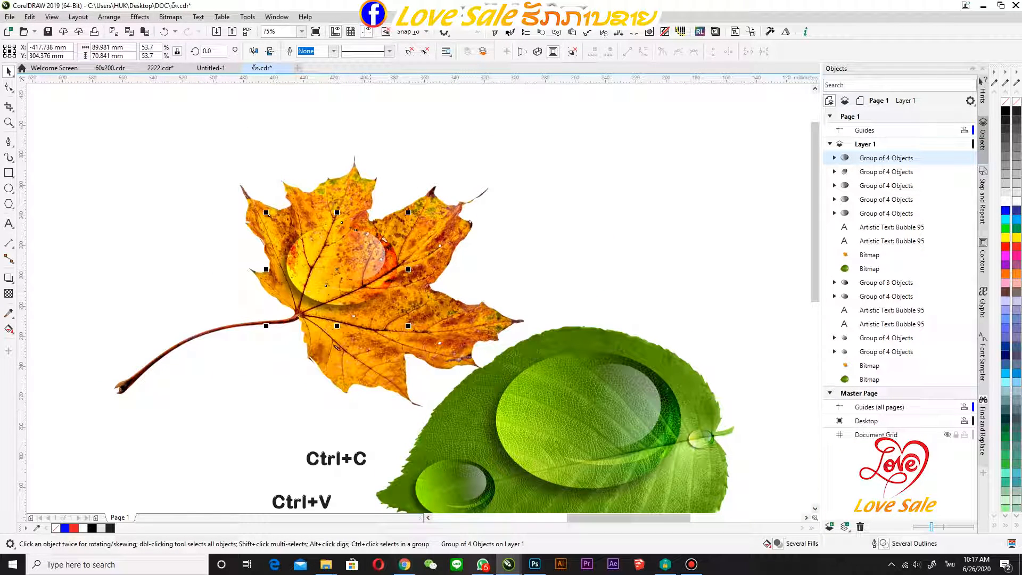
Duplicate the maple leaf drop onto the lobe nearest the green leaf and resize the copy to about 59 by 47 mm
{"action": "left_click_drag", "start_coordinate": [371, 297], "coordinate": [491, 359]}
{"action": "right_click", "coordinate": [492, 358]}
{"action": "scroll", "coordinate": [492, 359], "scroll_direction": "up", "scroll_amount": 1}
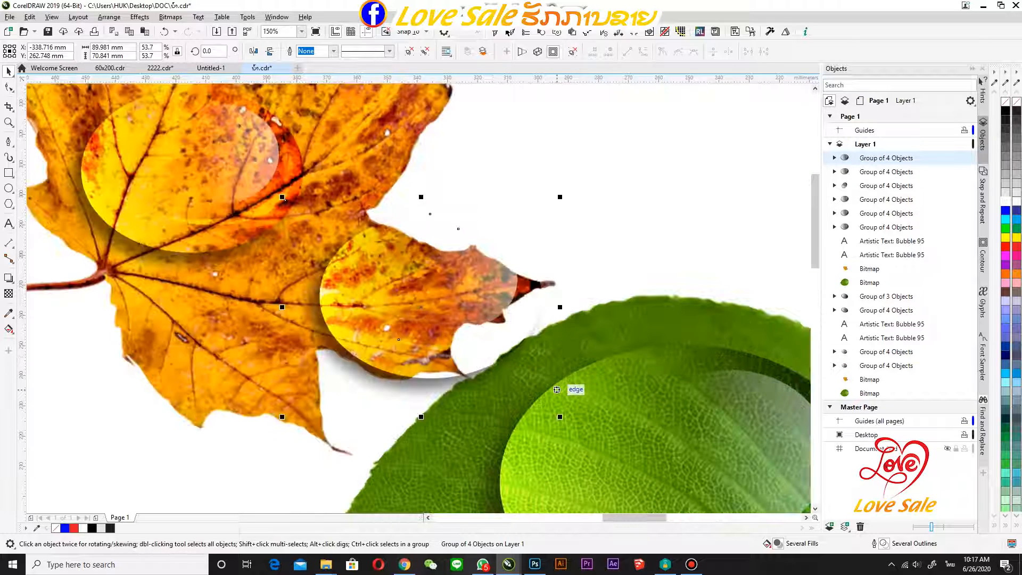
{"action": "left_click_drag", "start_coordinate": [563, 418], "coordinate": [417, 304]}
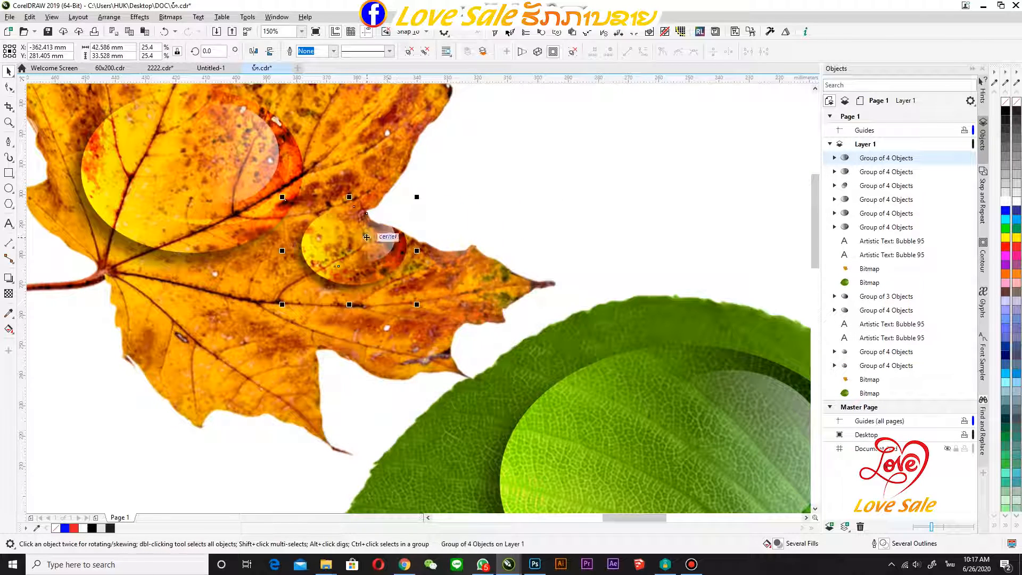
{"action": "left_click_drag", "start_coordinate": [366, 237], "coordinate": [407, 301]}
{"action": "left_click_drag", "start_coordinate": [324, 262], "coordinate": [277, 215]}
{"action": "scroll", "coordinate": [327, 287], "scroll_direction": "down", "scroll_amount": 1}
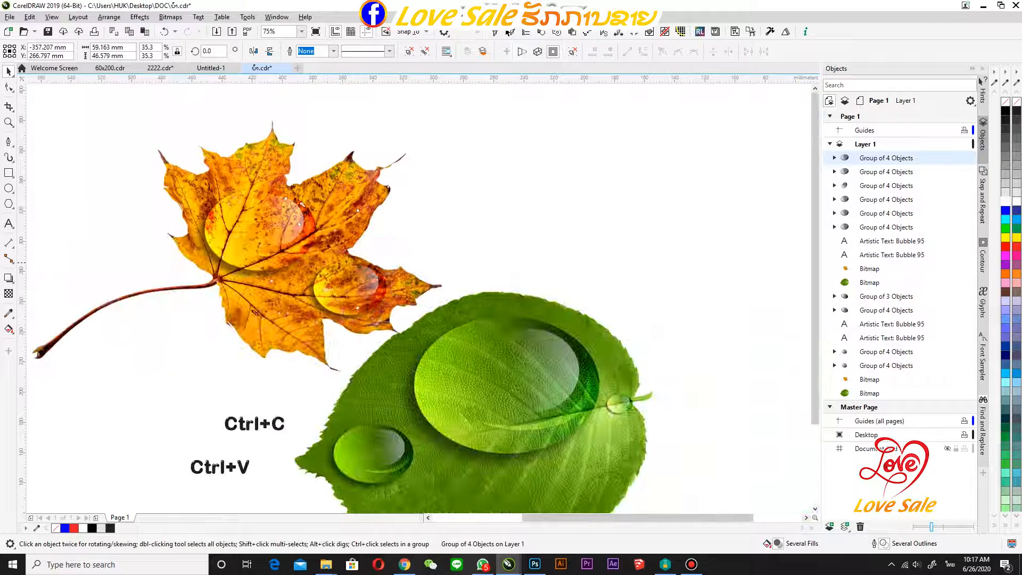
{"action": "scroll", "coordinate": [435, 263], "scroll_direction": "down", "scroll_amount": 1}
{"action": "scroll", "coordinate": [455, 417], "scroll_direction": "up", "scroll_amount": 1}
{"action": "scroll", "coordinate": [484, 382], "scroll_direction": "up", "scroll_amount": 2}
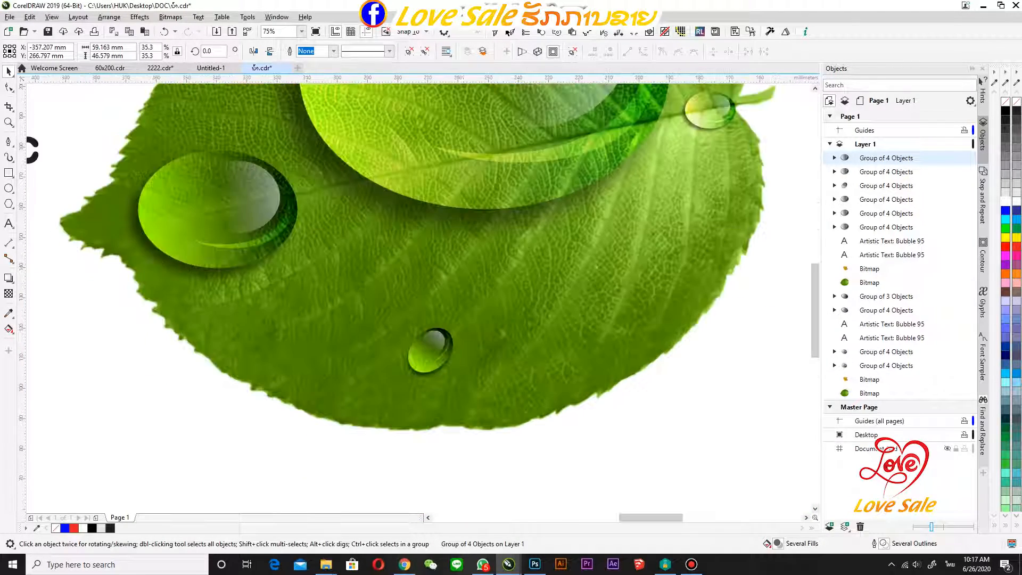
Copy the drop near the green leaf's tip to the opposite lower side and rotate the copy by about 45 degrees
{"action": "left_click_drag", "start_coordinate": [238, 225], "coordinate": [628, 293]}
{"action": "right_click", "coordinate": [629, 293]}
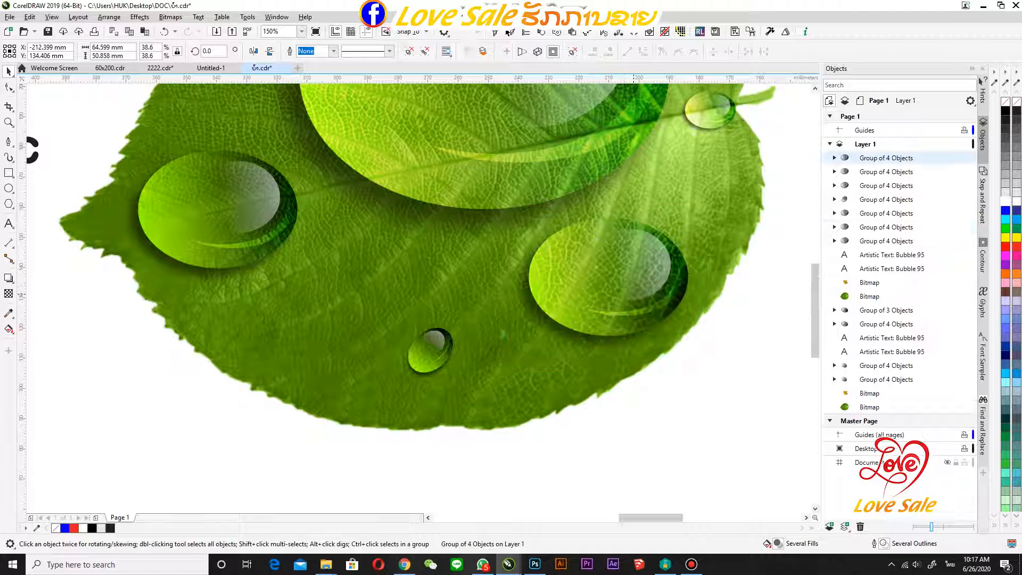
{"action": "left_click", "coordinate": [629, 294]}
{"action": "left_click_drag", "start_coordinate": [703, 366], "coordinate": [731, 270]}
{"action": "scroll", "coordinate": [555, 318], "scroll_direction": "down", "scroll_amount": 2}
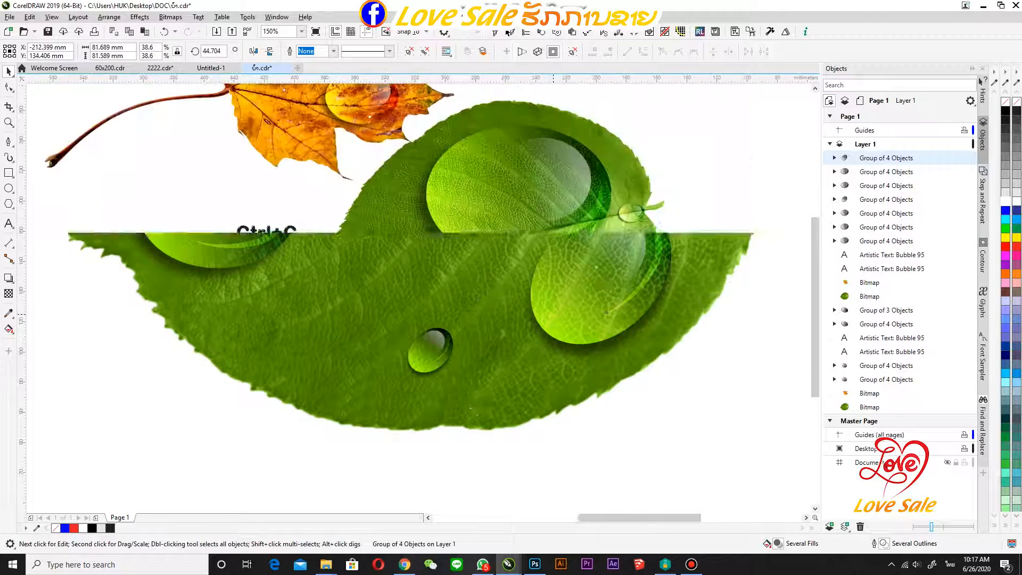
{"action": "left_click", "coordinate": [564, 364]}
{"action": "scroll", "coordinate": [564, 363], "scroll_direction": "up", "scroll_amount": 1}
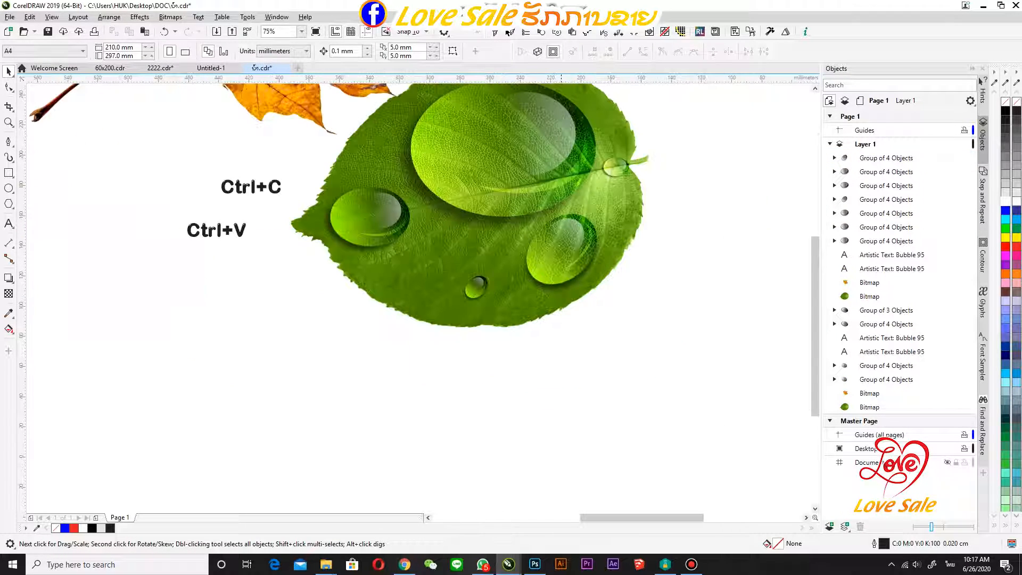
Reposition the larger rotated drop, trying it between the other drops and placing it beside the tiny drop below the largest one
{"action": "left_click_drag", "start_coordinate": [561, 257], "coordinate": [526, 248]}
{"action": "scroll", "coordinate": [530, 247], "scroll_direction": "up", "scroll_amount": 1}
{"action": "scroll", "coordinate": [532, 304], "scroll_direction": "down", "scroll_amount": 1}
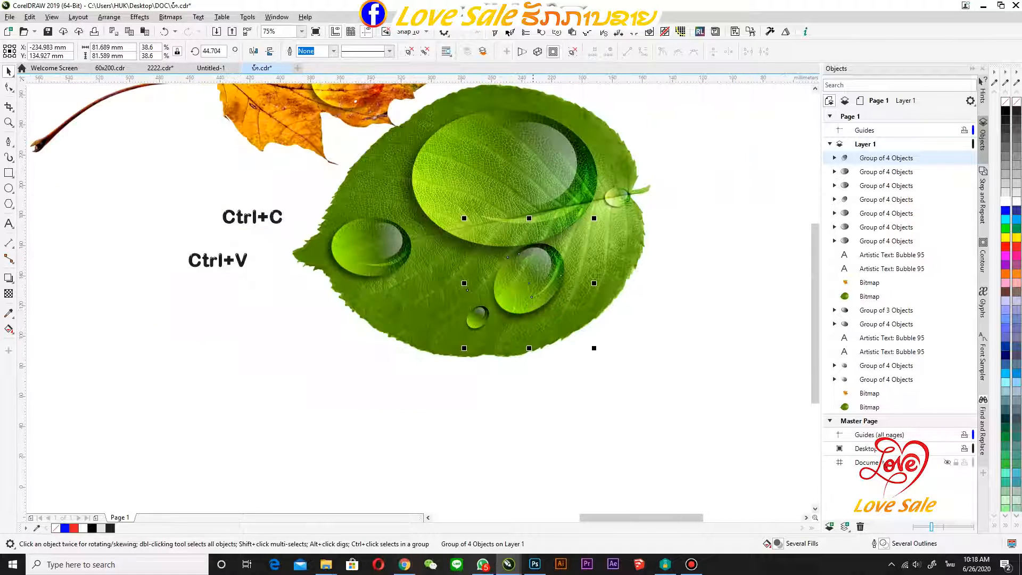
{"action": "left_click_drag", "start_coordinate": [528, 283], "coordinate": [409, 218]}
{"action": "scroll", "coordinate": [400, 209], "scroll_direction": "up", "scroll_amount": 4}
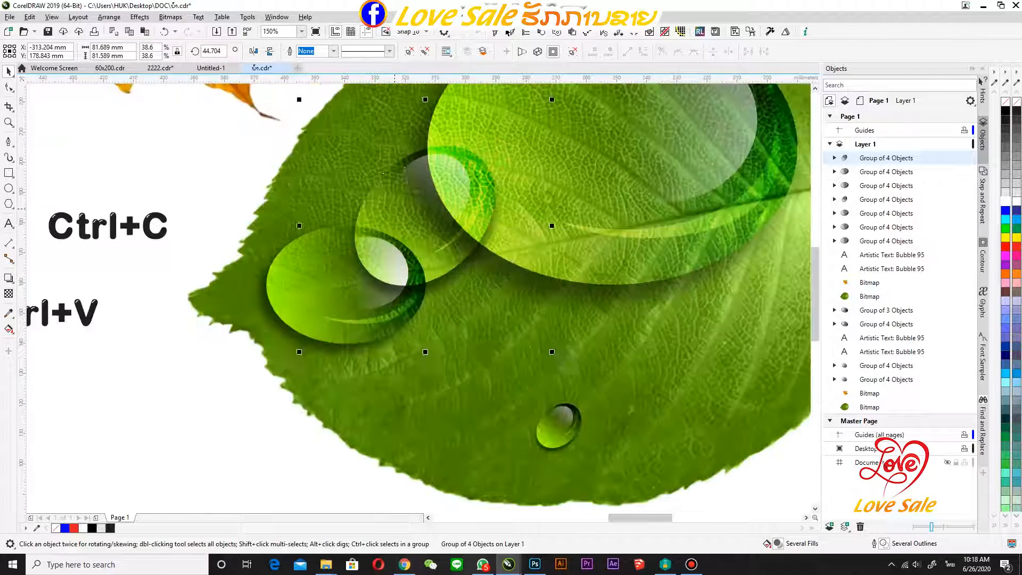
{"action": "scroll", "coordinate": [465, 300], "scroll_direction": "down", "scroll_amount": 6}
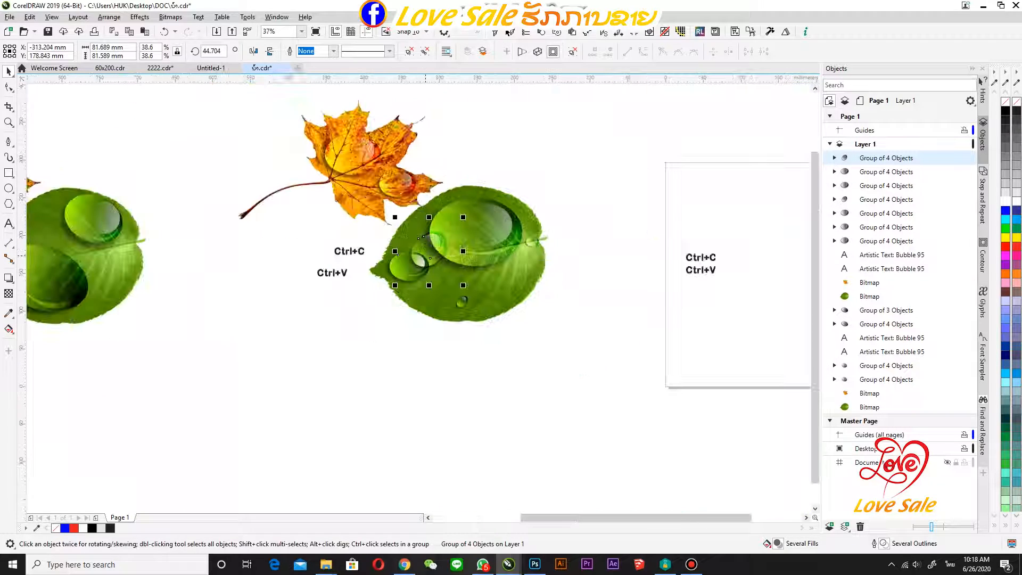
{"action": "left_click_drag", "start_coordinate": [465, 299], "coordinate": [497, 291]}
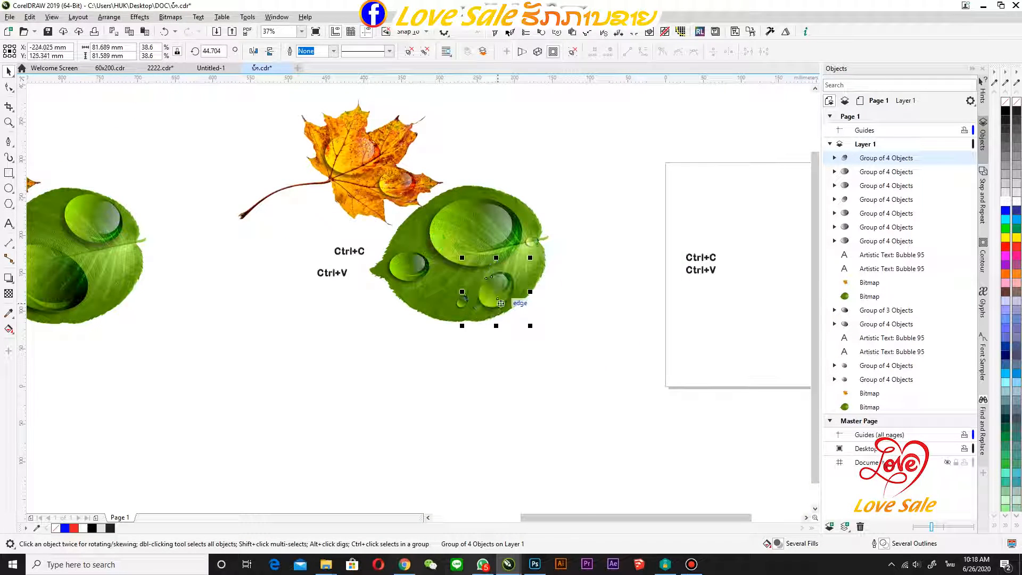
{"action": "scroll", "coordinate": [496, 291], "scroll_direction": "up", "scroll_amount": 4}
{"action": "scroll", "coordinate": [531, 397], "scroll_direction": "down", "scroll_amount": 2}
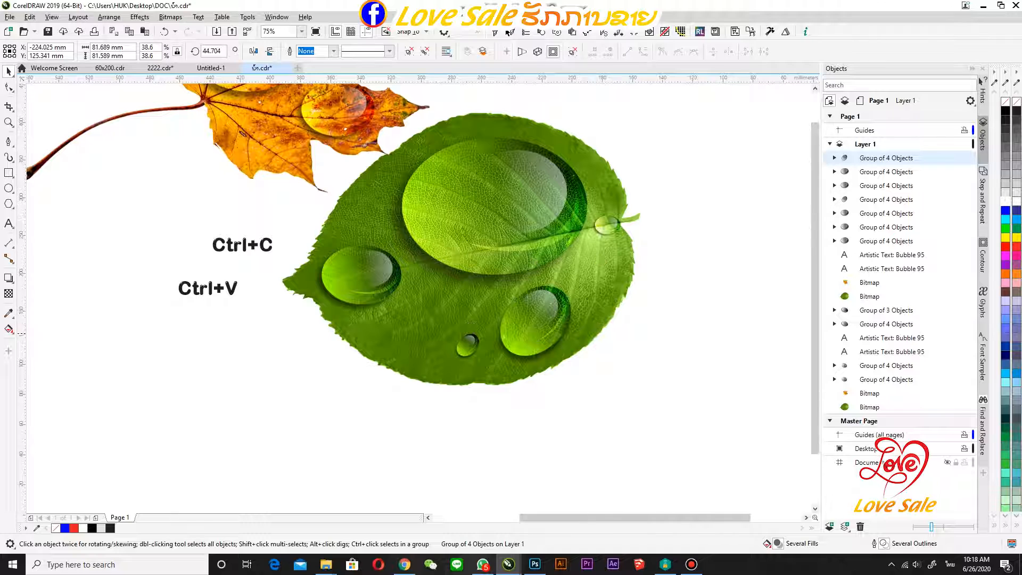
Examine the drops on the maple leaf and the green leaf up close and as a whole
{"action": "scroll", "coordinate": [531, 397], "scroll_direction": "down", "scroll_amount": 2}
{"action": "key", "text": "z"}
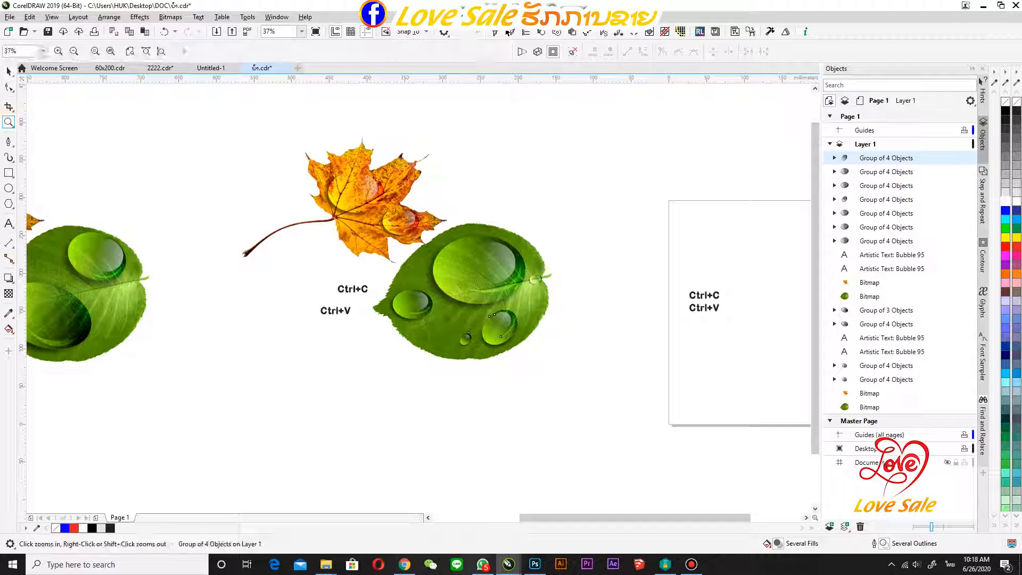
{"action": "scroll", "coordinate": [360, 169], "scroll_direction": "up", "scroll_amount": 6}
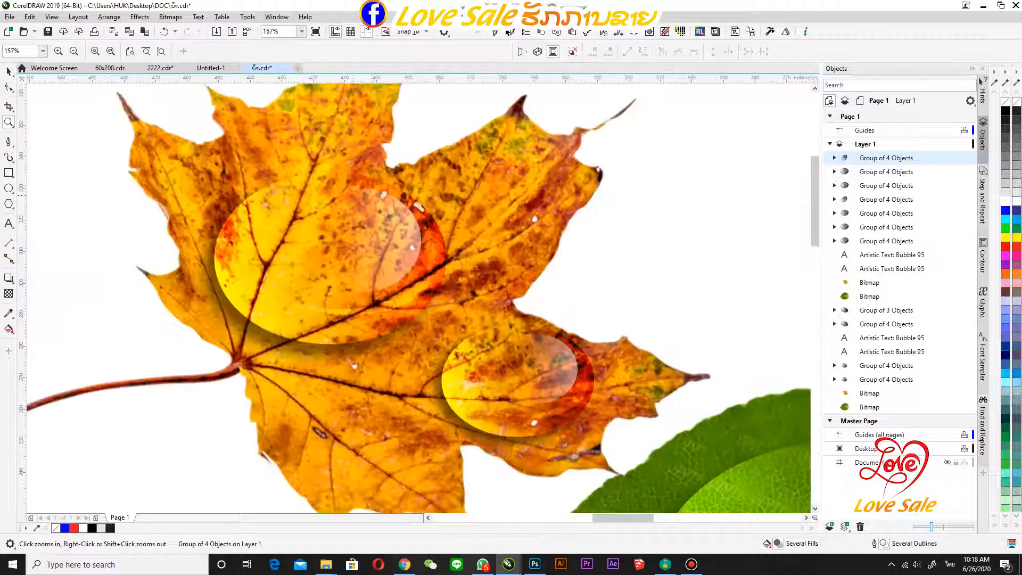
{"action": "scroll", "coordinate": [466, 192], "scroll_direction": "down", "scroll_amount": 2}
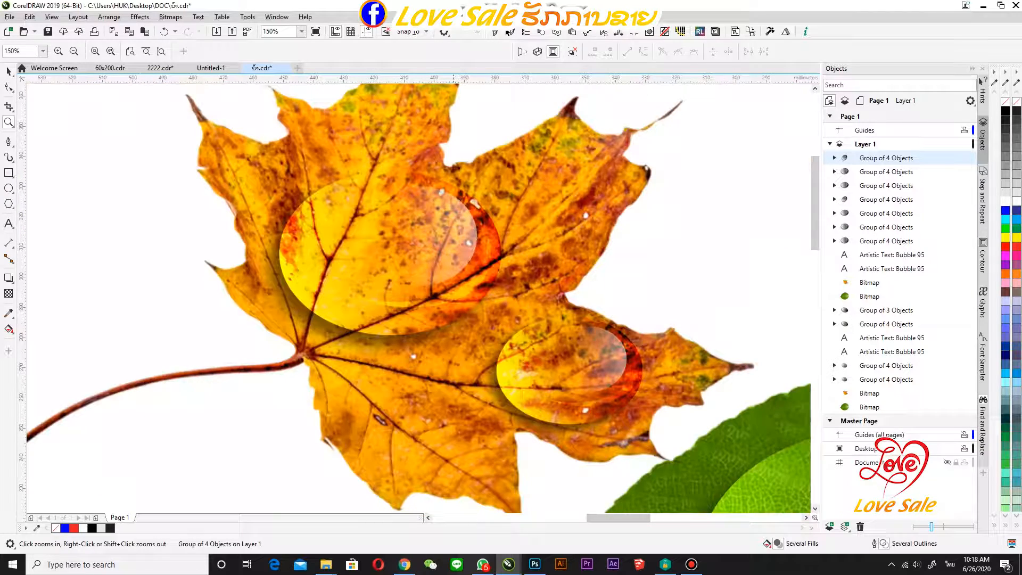
{"action": "scroll", "coordinate": [434, 278], "scroll_direction": "up", "scroll_amount": 2}
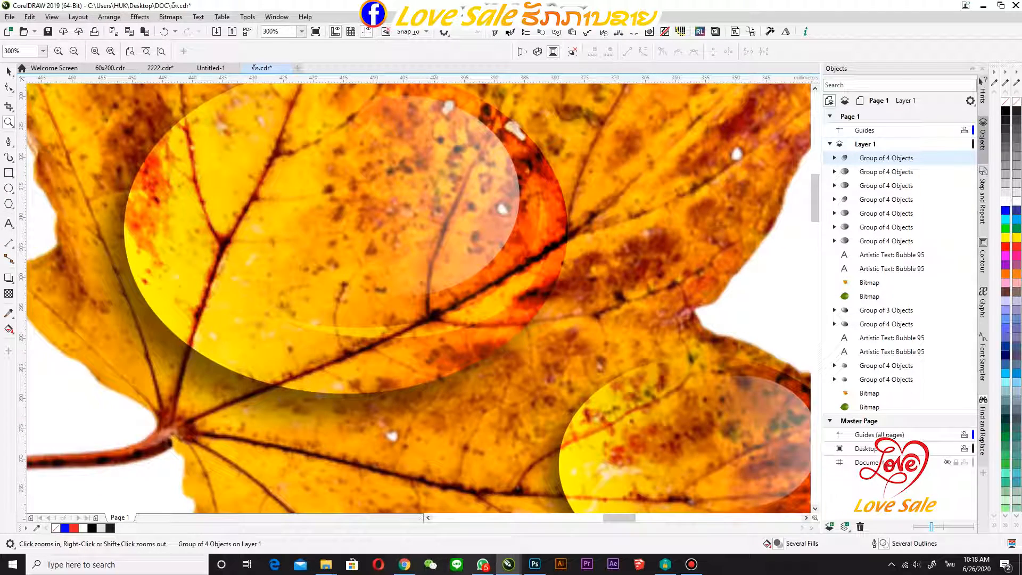
{"action": "scroll", "coordinate": [384, 194], "scroll_direction": "down", "scroll_amount": 2}
{"action": "scroll", "coordinate": [581, 381], "scroll_direction": "up", "scroll_amount": 2}
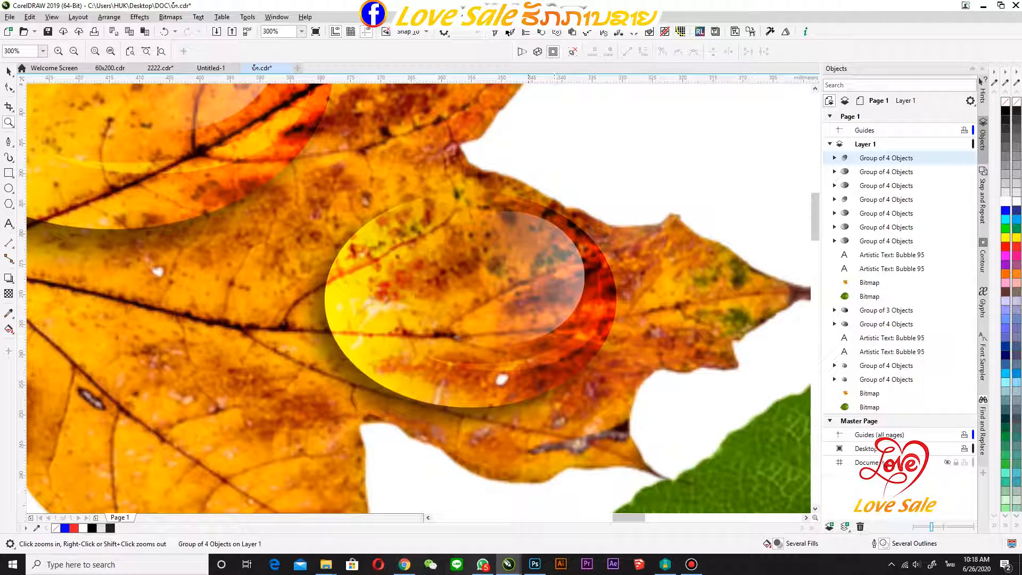
{"action": "scroll", "coordinate": [469, 298], "scroll_direction": "down", "scroll_amount": 3}
{"action": "scroll", "coordinate": [459, 326], "scroll_direction": "up", "scroll_amount": 2}
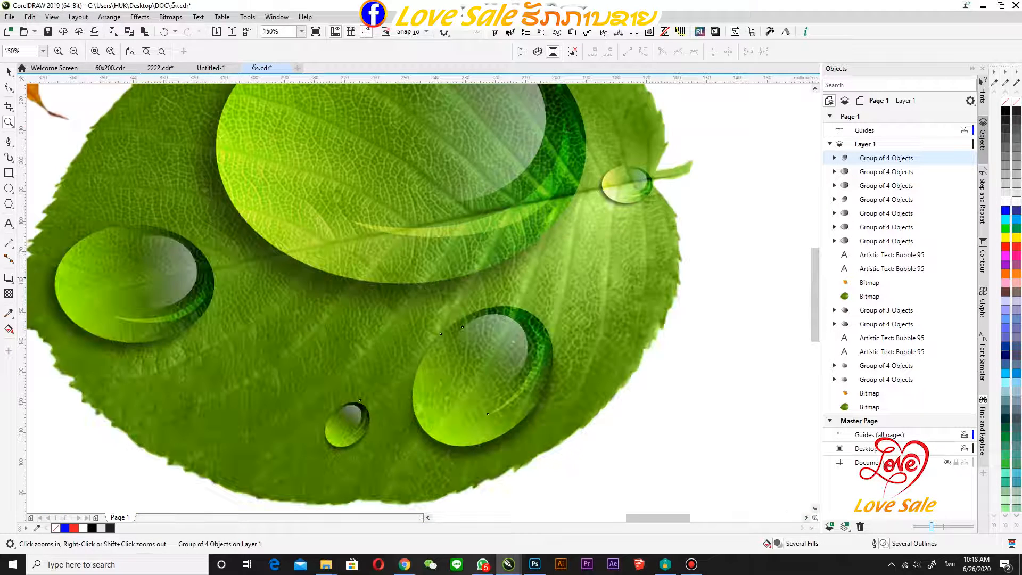
{"action": "scroll", "coordinate": [433, 251], "scroll_direction": "down", "scroll_amount": 2}
{"action": "scroll", "coordinate": [434, 251], "scroll_direction": "up", "scroll_amount": 2}
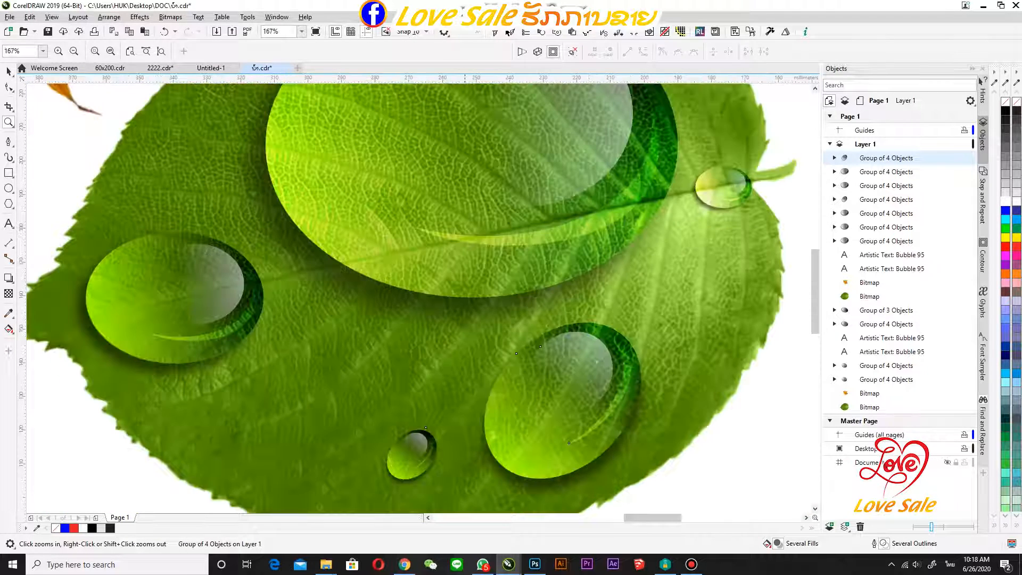
{"action": "left_click_drag", "start_coordinate": [638, 104], "coordinate": [772, 297]}
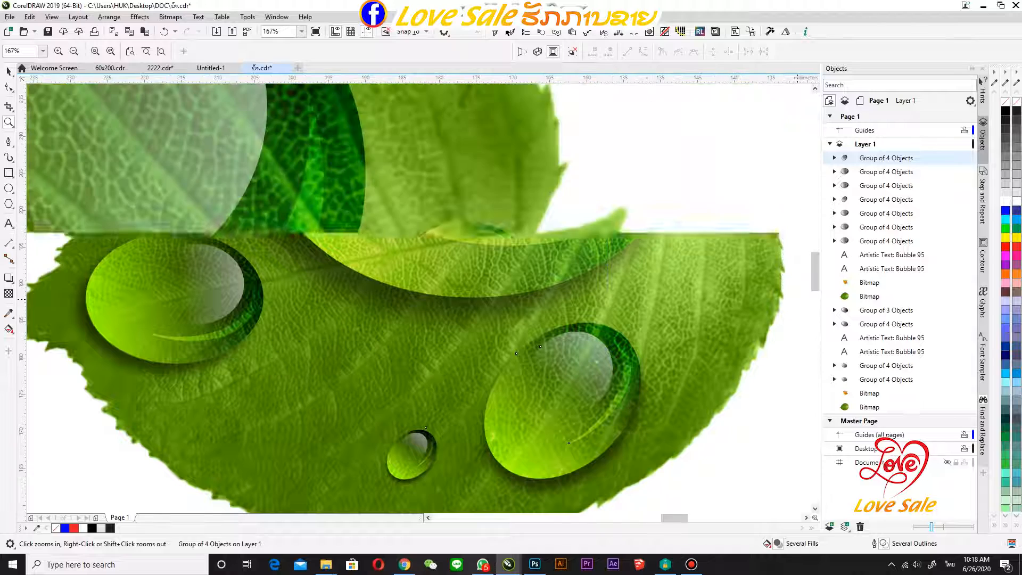
{"action": "scroll", "coordinate": [678, 215], "scroll_direction": "down", "scroll_amount": 1}
{"action": "scroll", "coordinate": [678, 221], "scroll_direction": "down", "scroll_amount": 5}
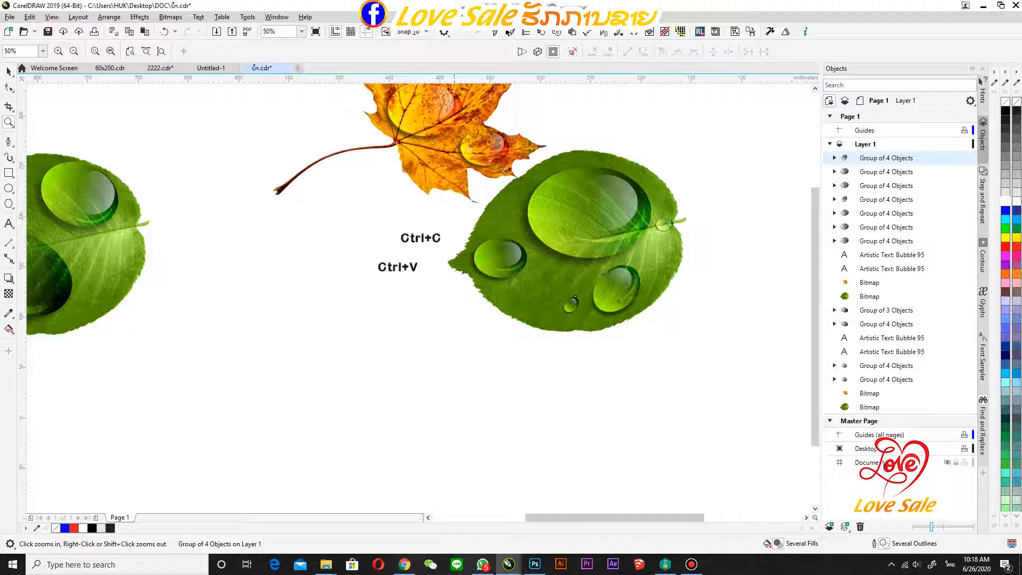